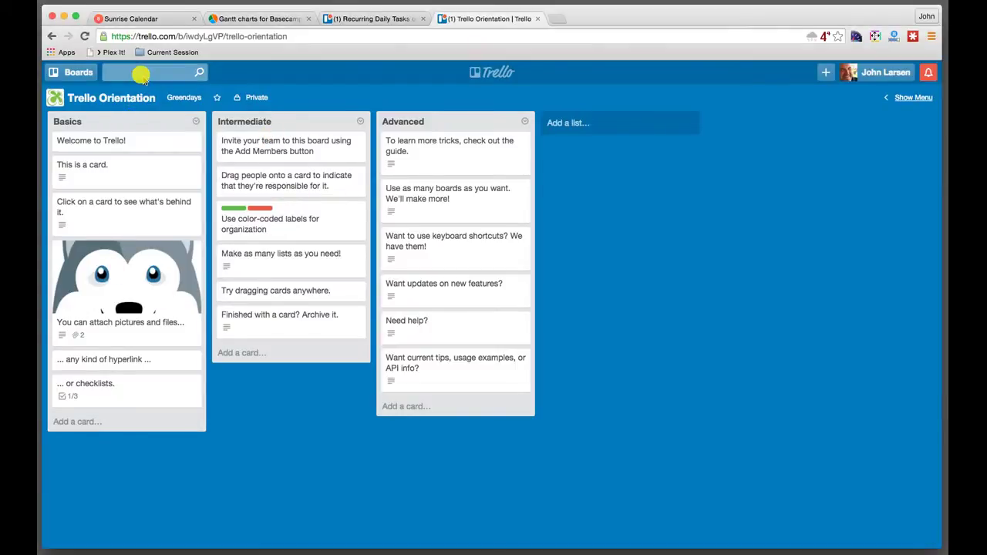
# Search for the account owner's first name and open their personal tasks board from the board results.
pyautogui.click(141, 75)
pyautogui.write('john')
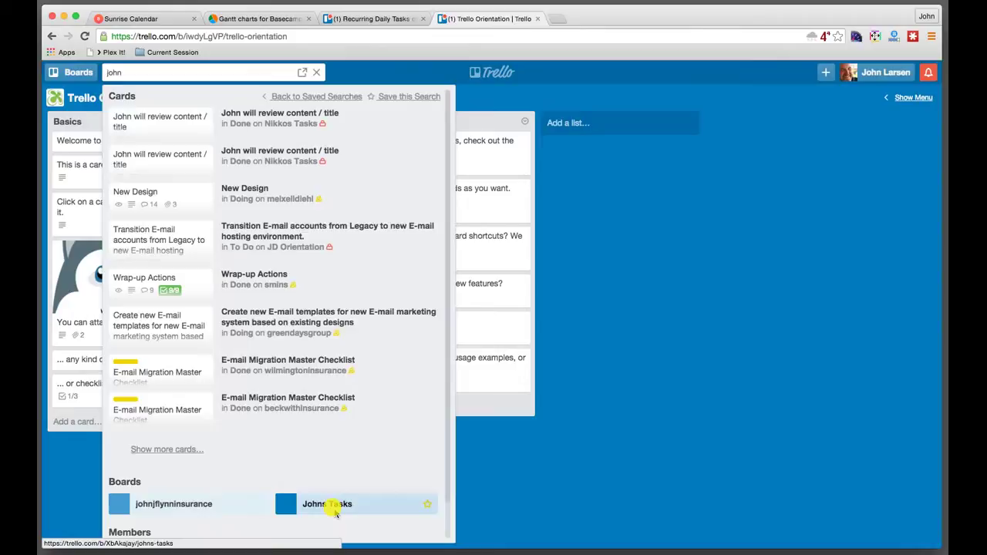
pyautogui.click(333, 508)
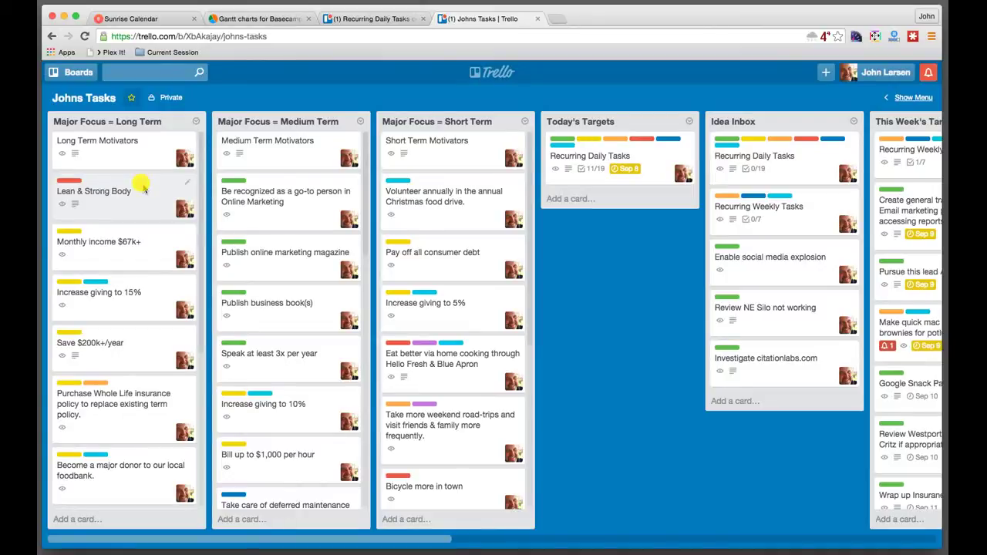
# Examine the cards in the Long Term, Medium Term and Short Term Major Focus lists.
pyautogui.scroll(-2, 115, 182)
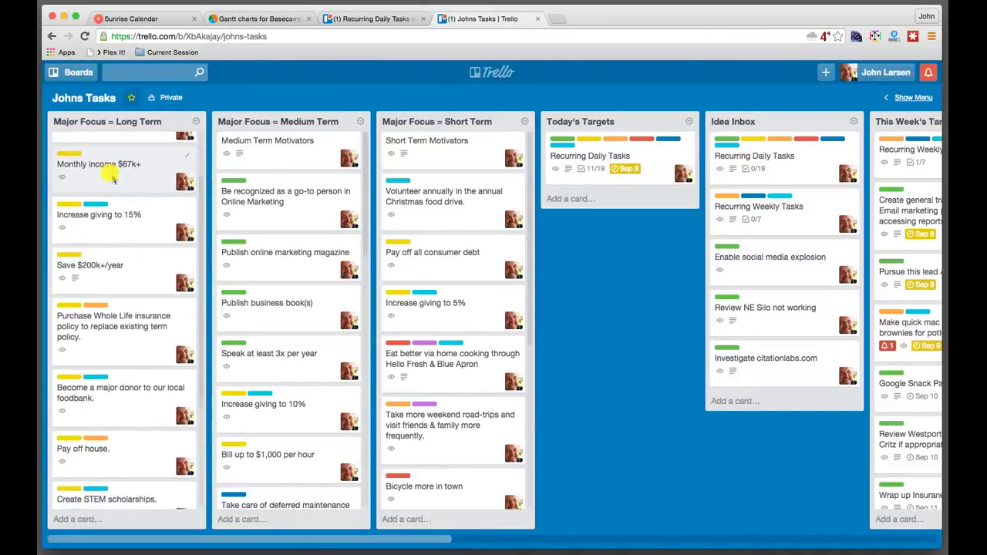
pyautogui.scroll(-3, 112, 177)
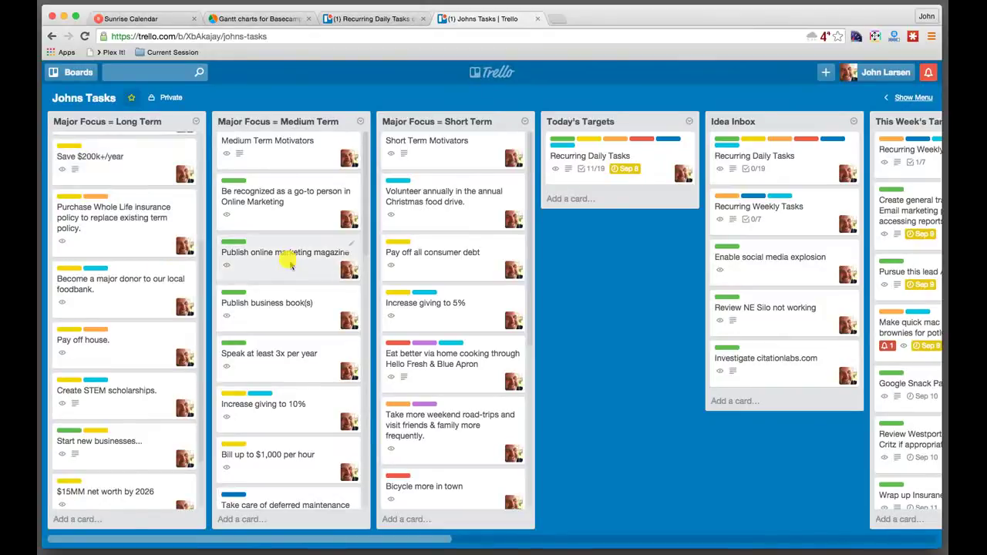
pyautogui.scroll(-5, 287, 262)
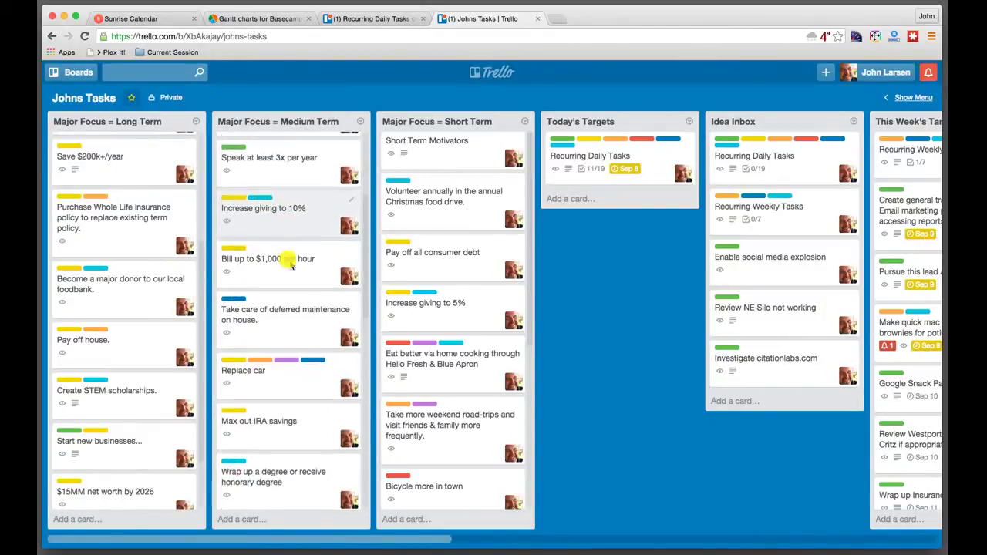
pyautogui.scroll(-6, 430, 271)
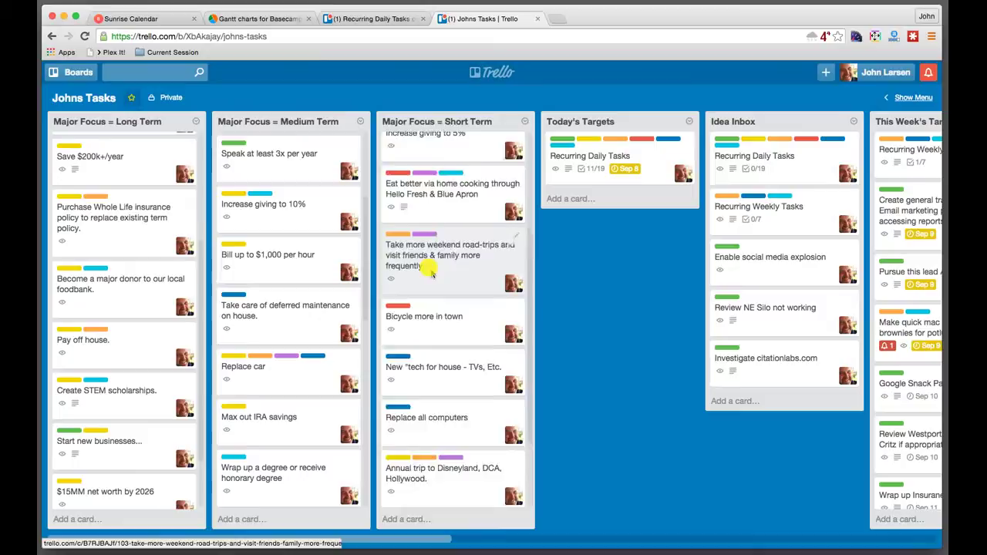
pyautogui.scroll(6, 404, 276)
pyautogui.scroll(5, 293, 258)
pyautogui.scroll(1, 141, 248)
pyautogui.scroll(3, 141, 248)
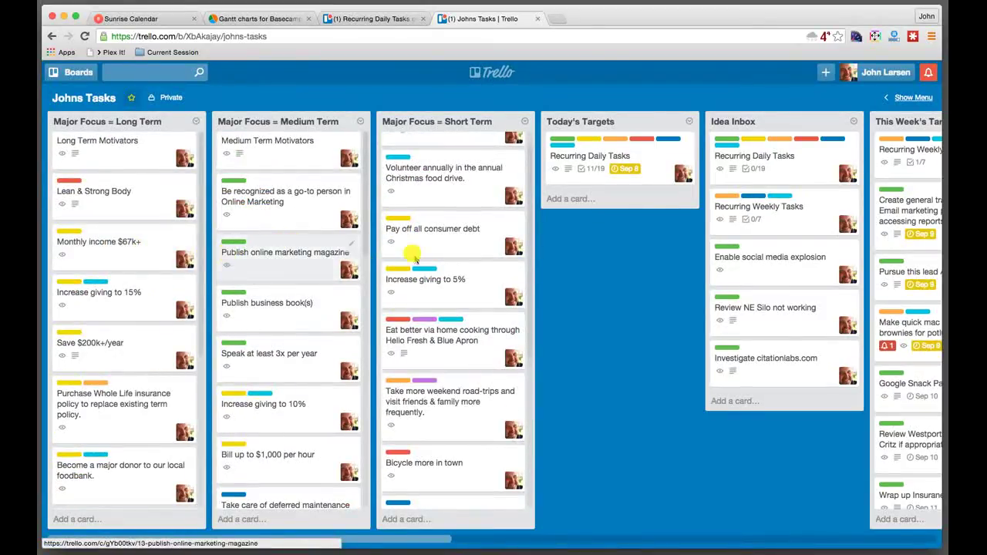
pyautogui.scroll(1, 404, 259)
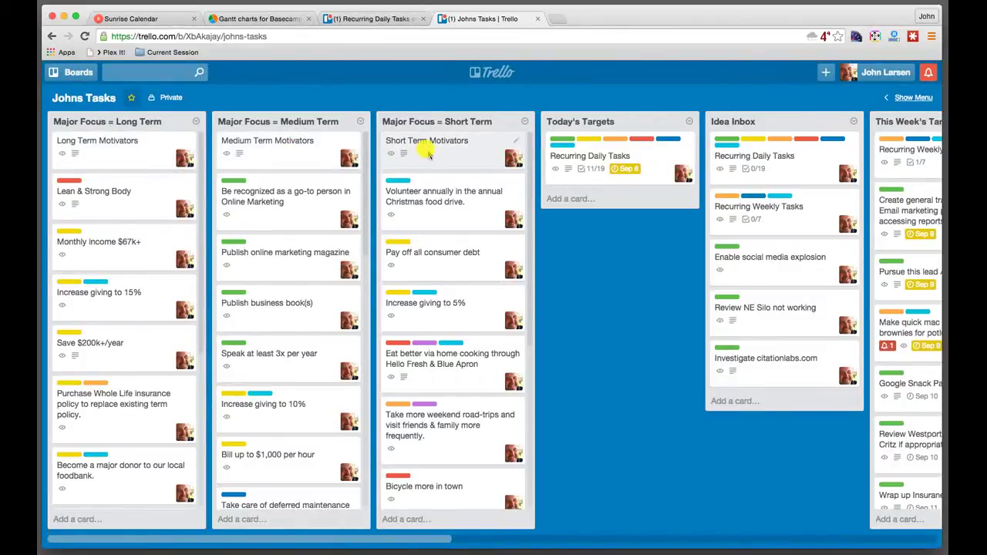
# Look through the planning lists from Today's Targets and Idea Inbox to Future Self, including the further cards in Future Self.
pyautogui.hscroll(8, 426, 151)
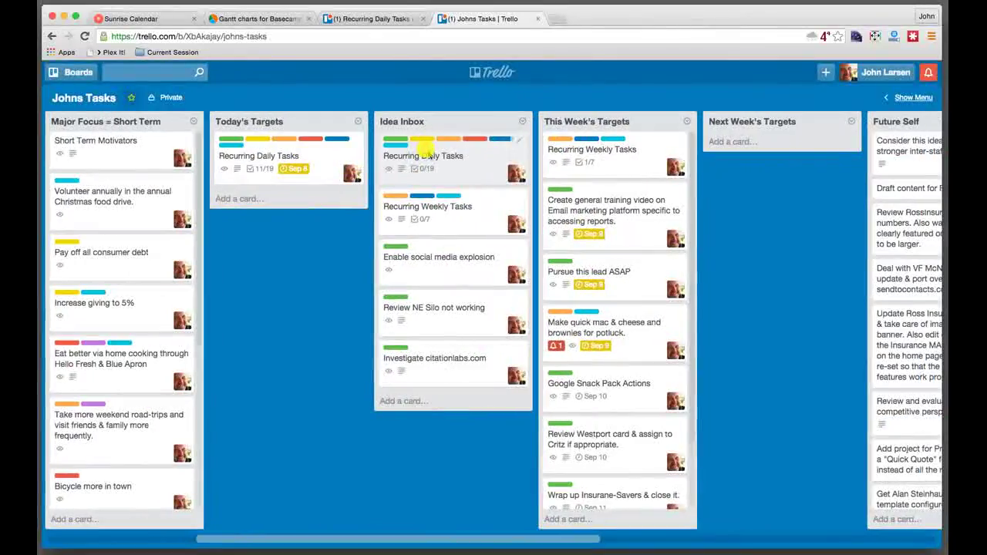
pyautogui.hscroll(-1, 426, 151)
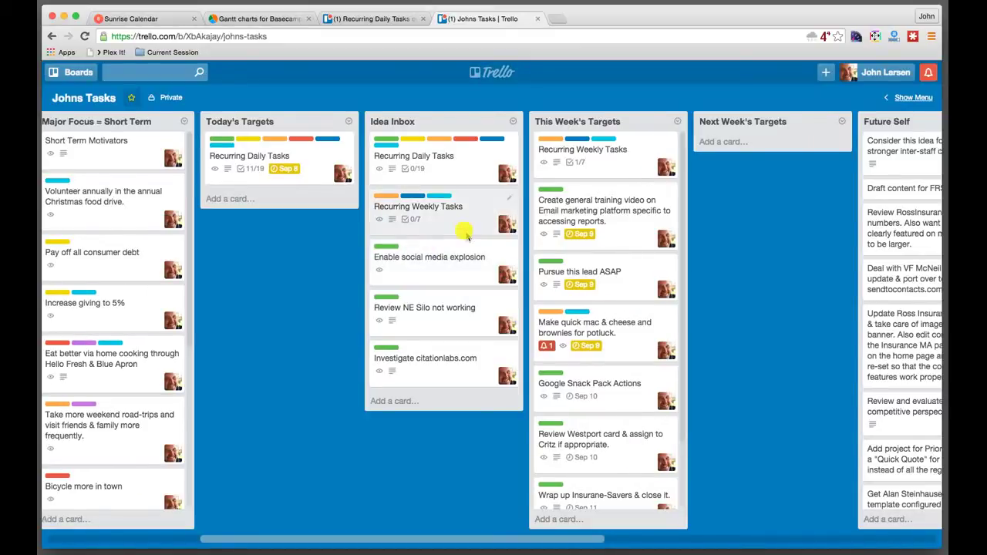
pyautogui.hscroll(3, 432, 209)
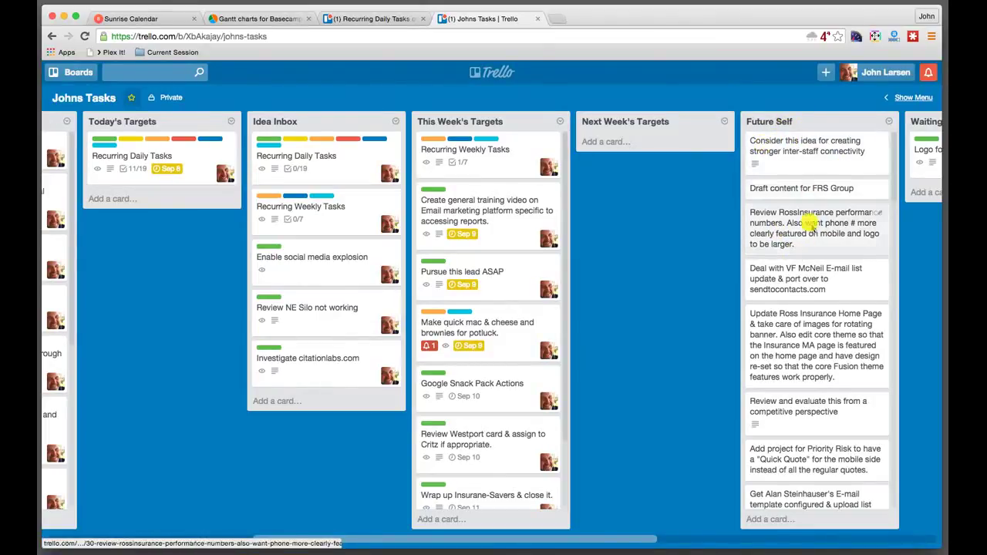
pyautogui.scroll(-3, 816, 223)
pyautogui.scroll(-10, 809, 223)
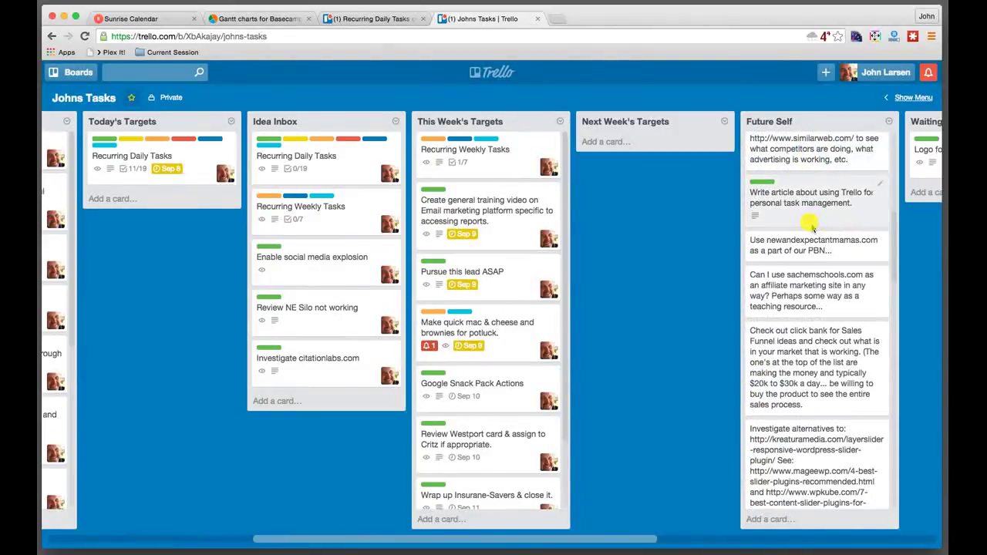
pyautogui.scroll(-3, 811, 228)
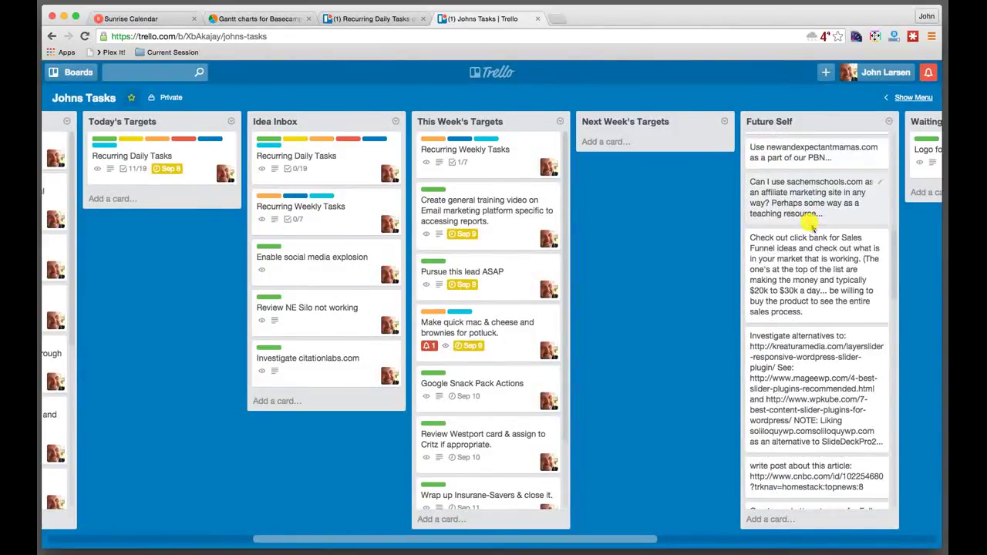
pyautogui.scroll(17, 812, 223)
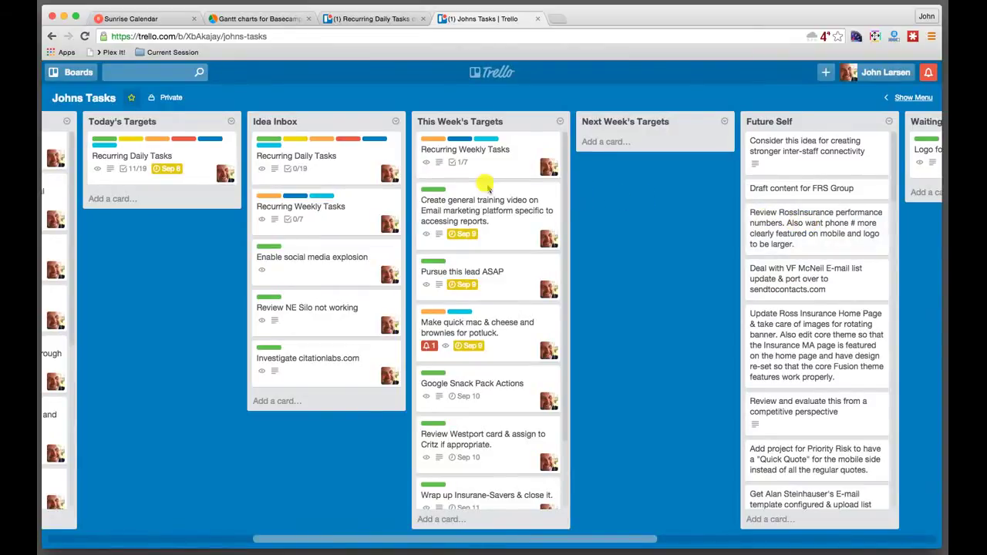
pyautogui.hscroll(-3, 329, 158)
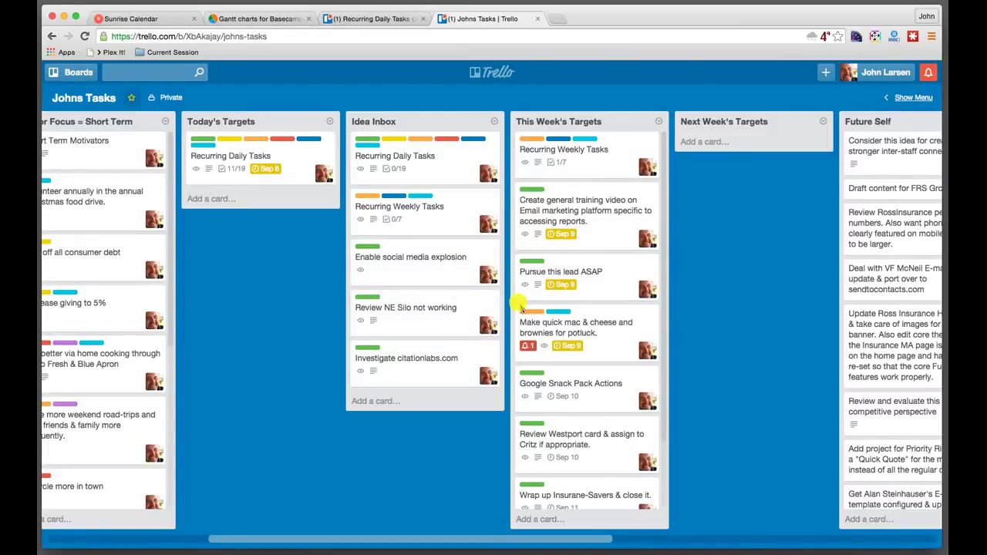
# View the Waiting on Others, Completed Today and Completed This Week lists at the end of the board.
pyautogui.hscroll(15, 520, 304)
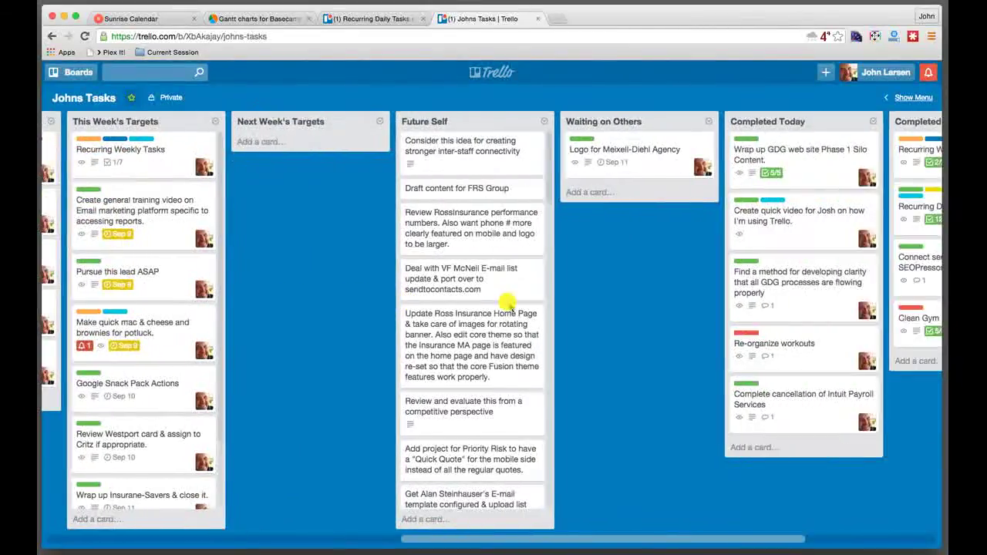
pyautogui.hscroll(3, 508, 302)
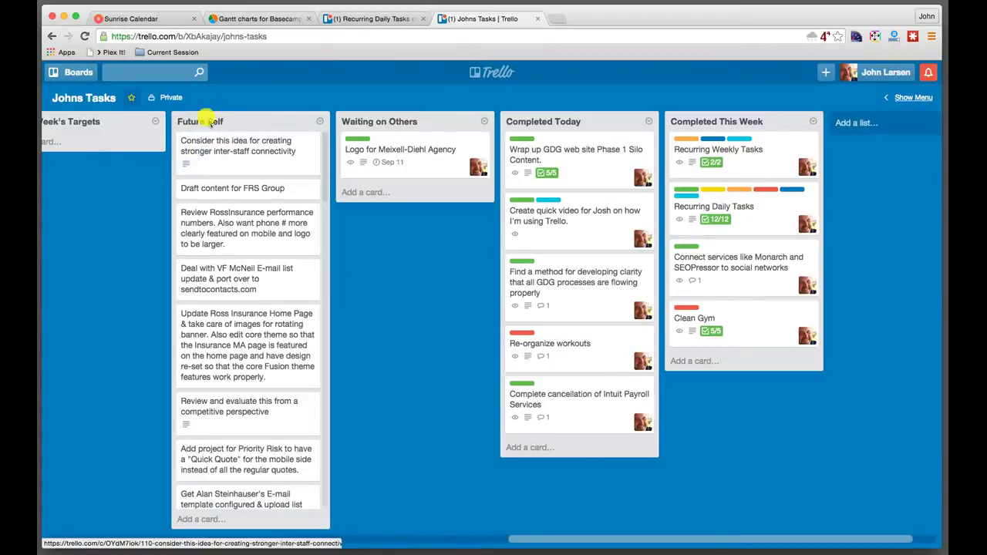
pyautogui.hscroll(1, 301, 154)
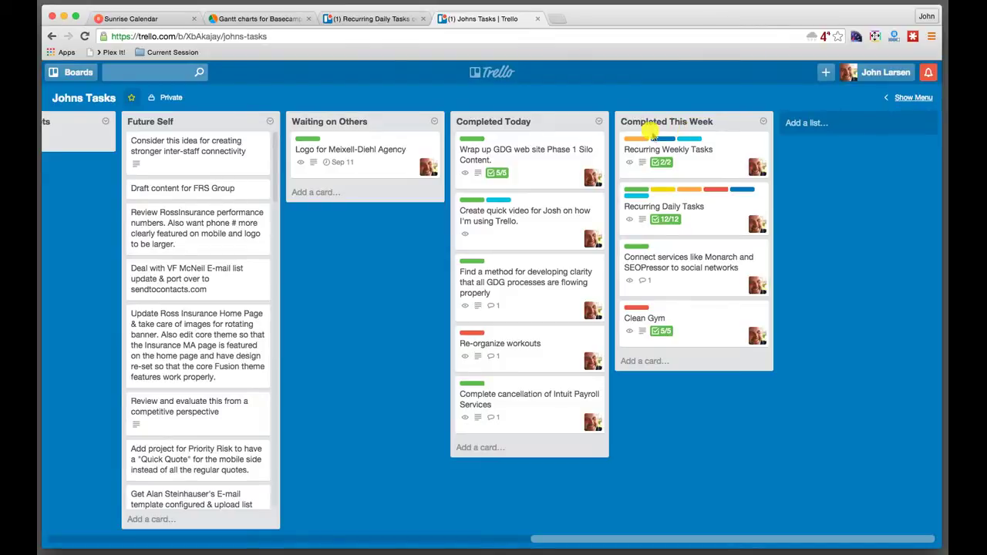
# Compare the cards in the Completed Today and Completed This Week lists with the goals in the Major Focus lists.
pyautogui.hscroll(-15, 640, 139)
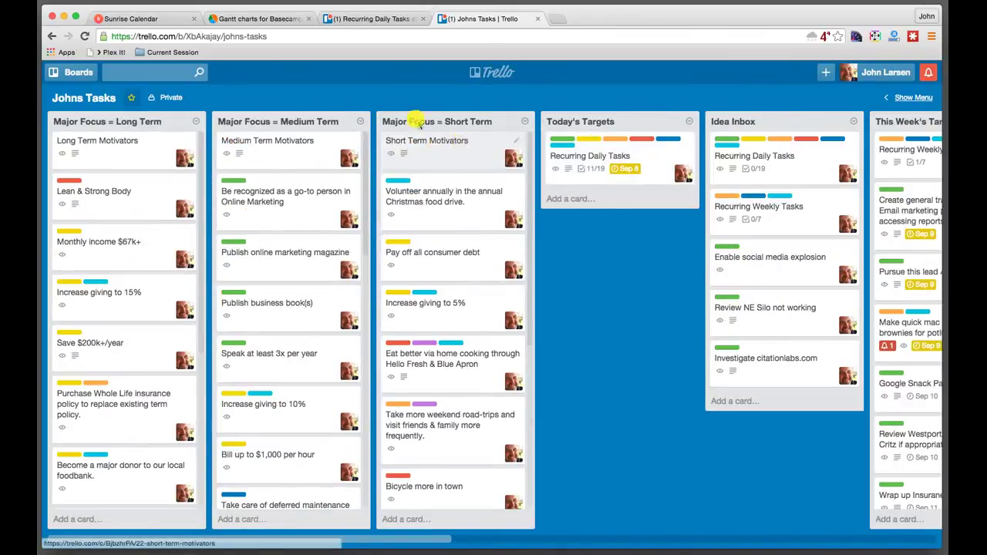
pyautogui.hscroll(15, 491, 297)
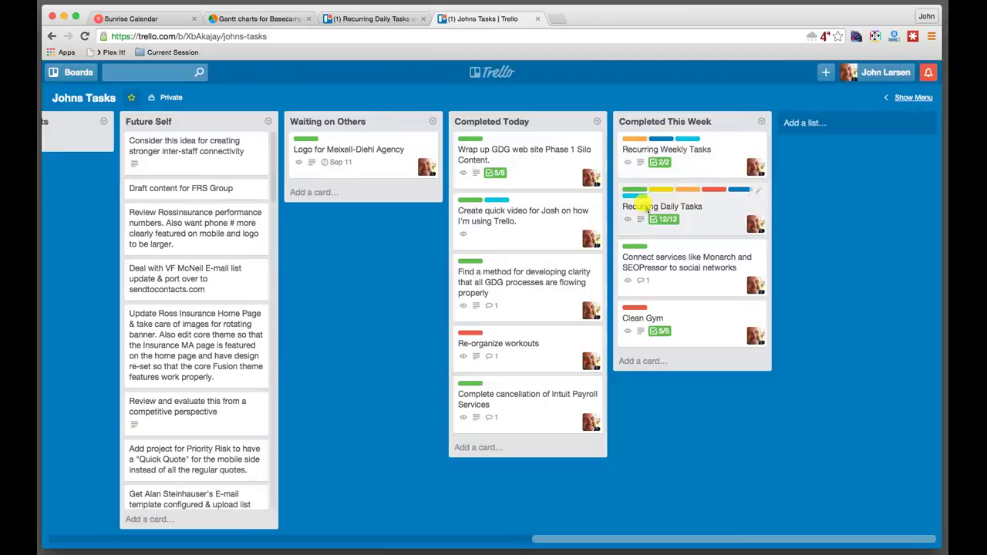
pyautogui.hscroll(-15, 630, 304)
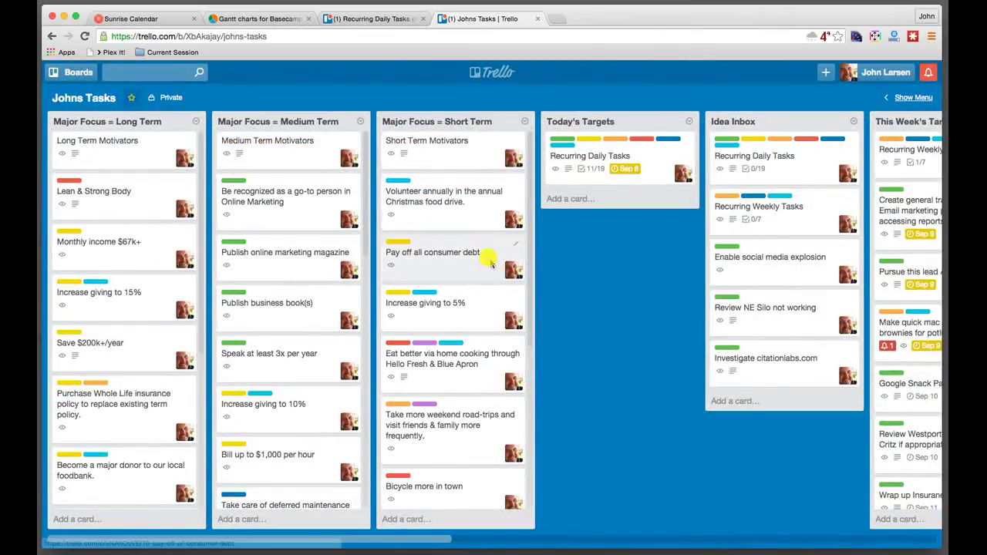
pyautogui.hscroll(15, 489, 262)
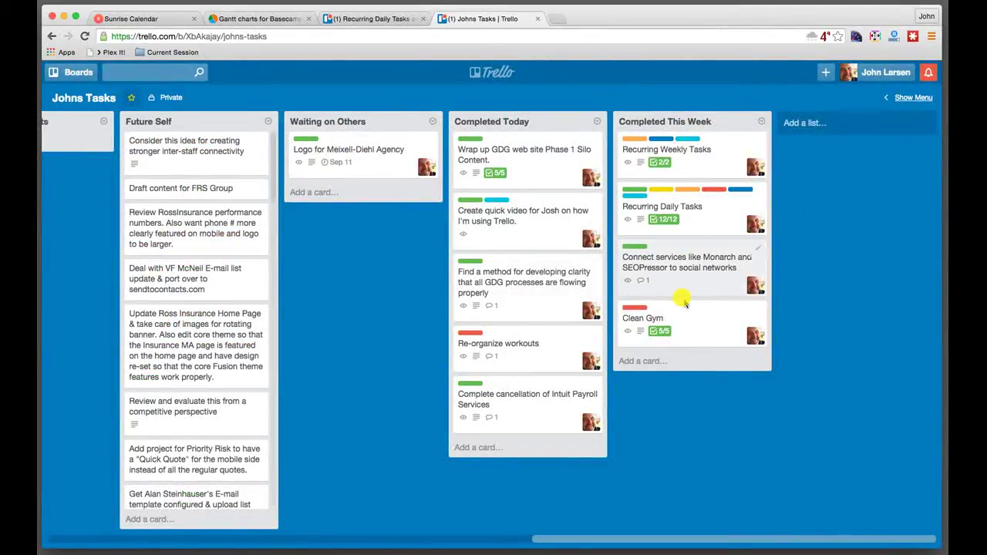
pyautogui.hscroll(-15, 636, 258)
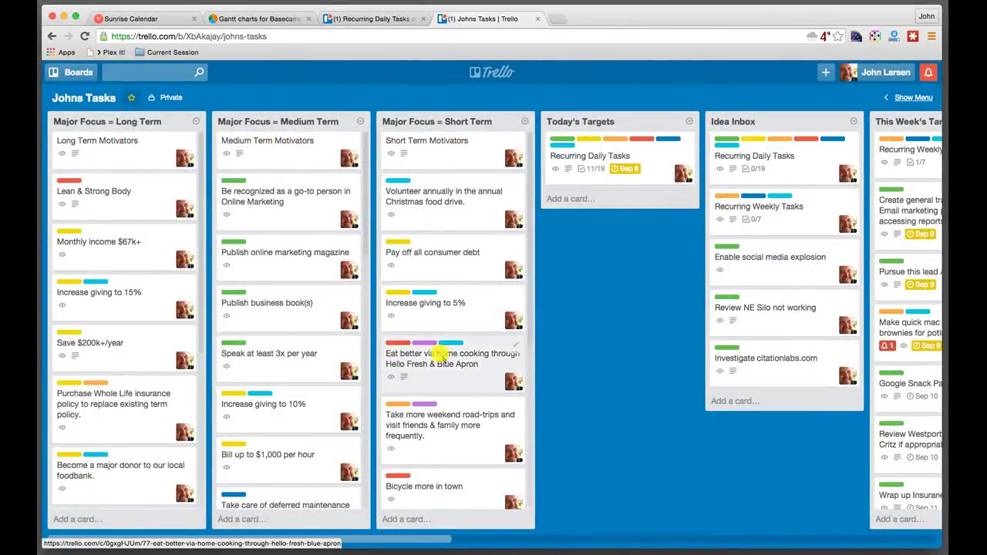
pyautogui.hscroll(15, 436, 295)
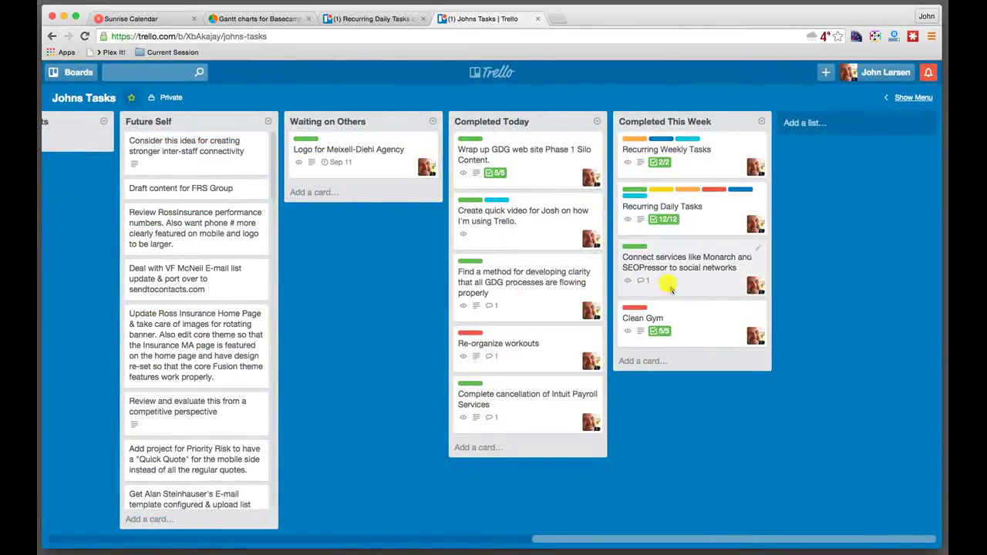
pyautogui.hscroll(-15, 663, 285)
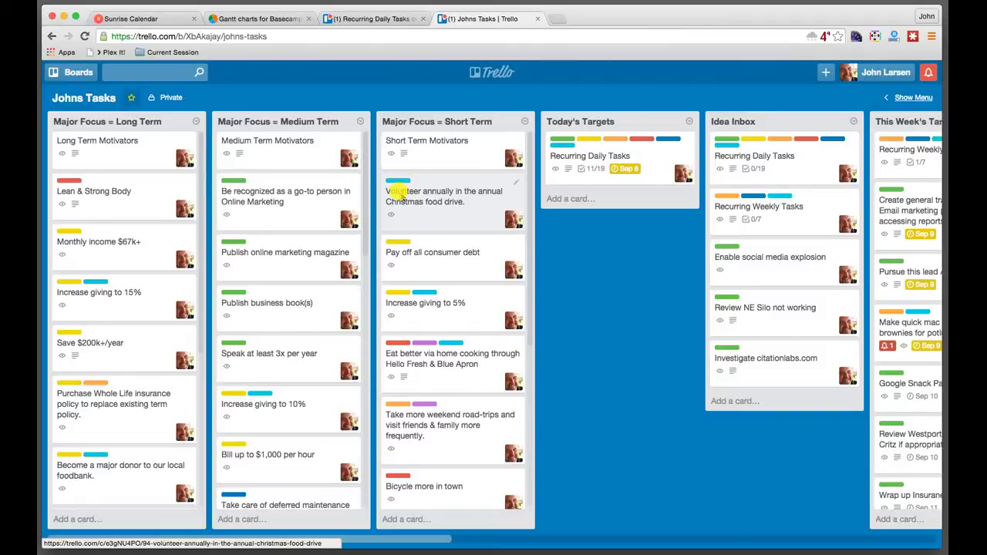
pyautogui.hscroll(15, 395, 192)
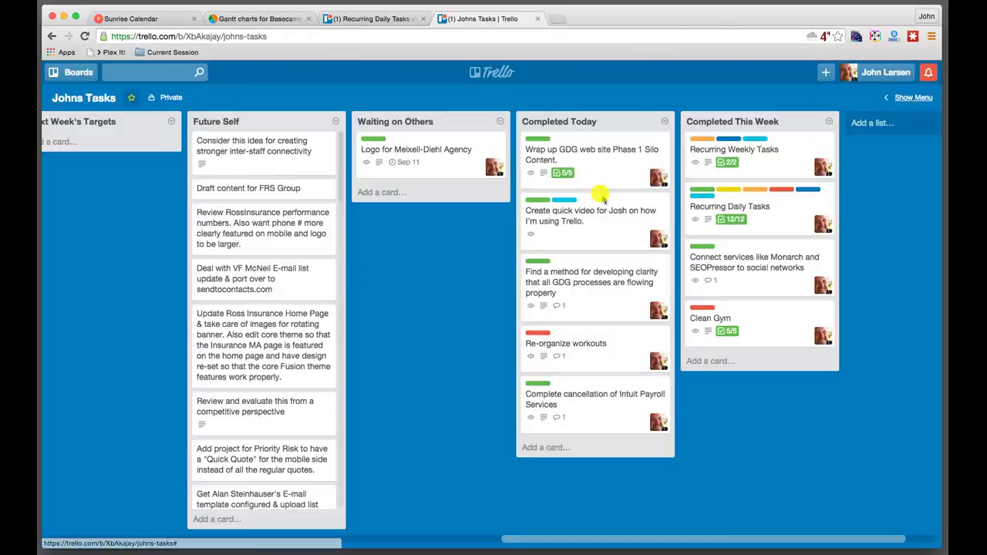
pyautogui.hscroll(-15, 578, 174)
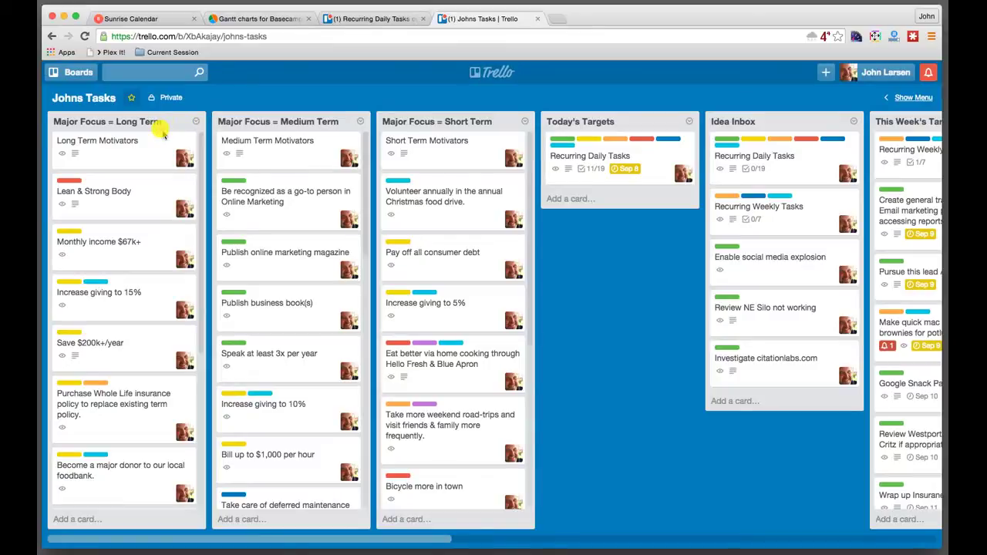
# Review the board's workflow from Today's Targets through Waiting on Others to the completed lists, and return to the Idea Inbox area.
pyautogui.hscroll(8, 162, 133)
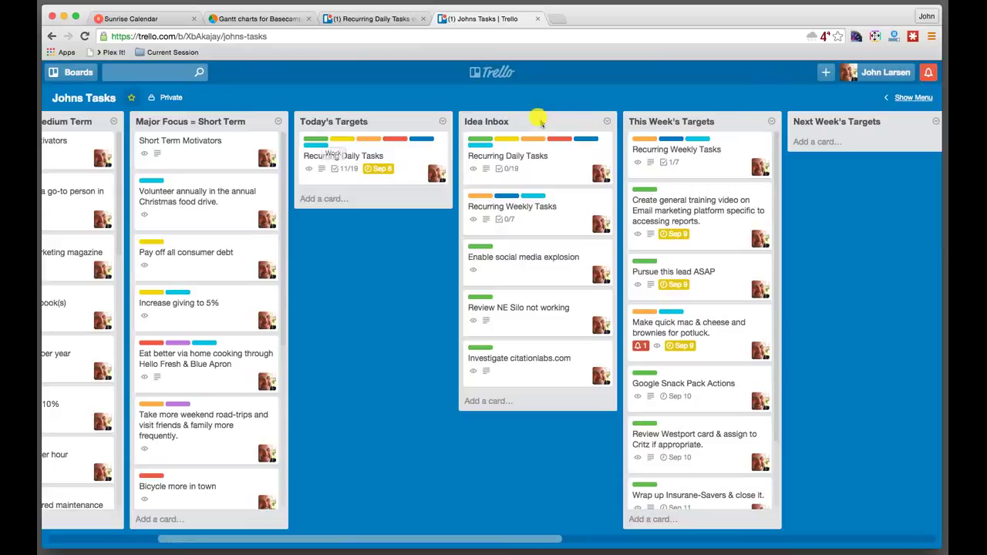
pyautogui.hscroll(2, 537, 125)
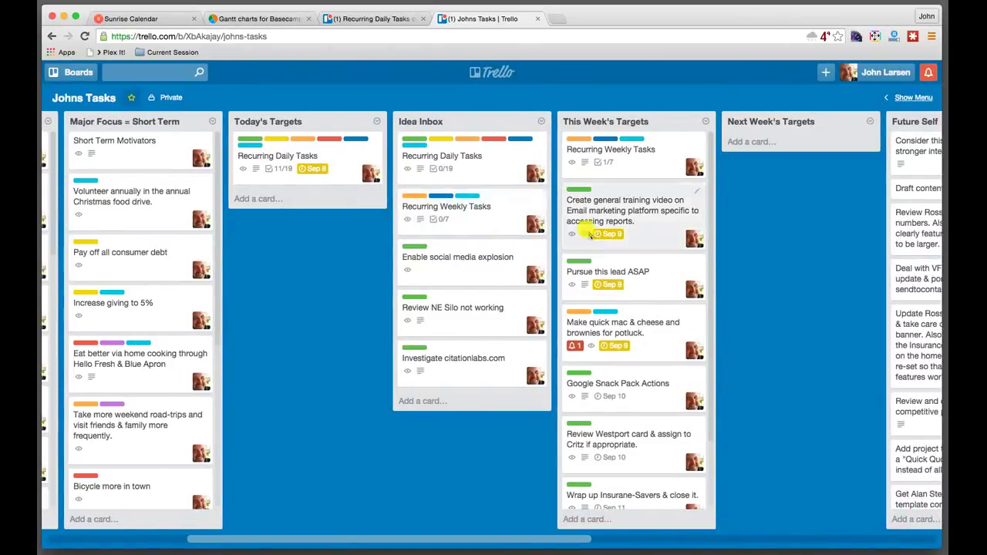
pyautogui.hscroll(10, 591, 235)
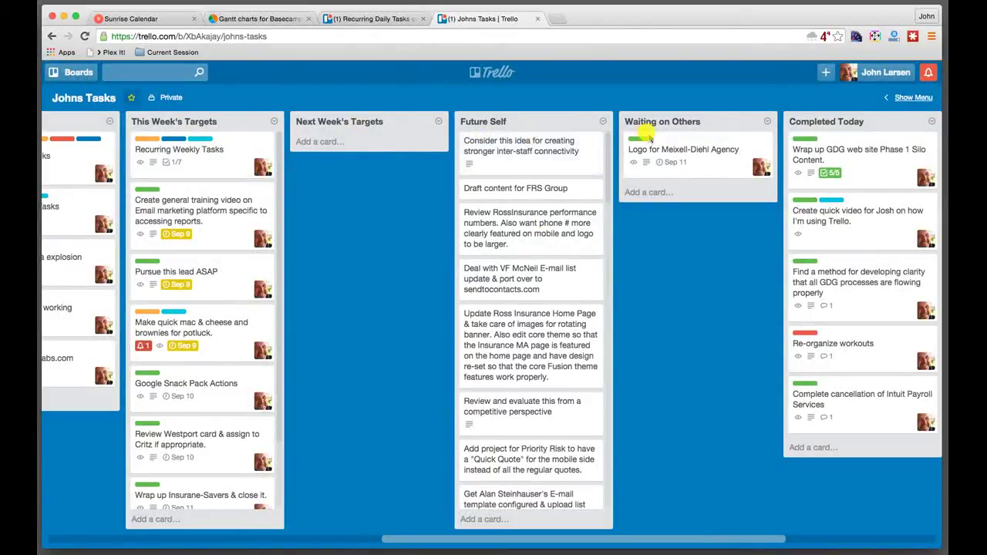
pyautogui.hscroll(2, 654, 137)
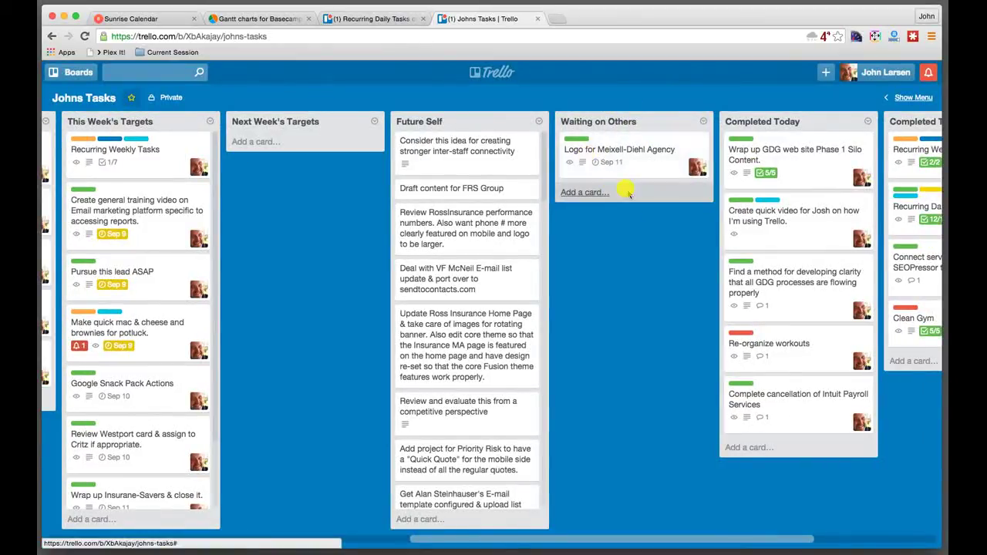
pyautogui.hscroll(5, 622, 192)
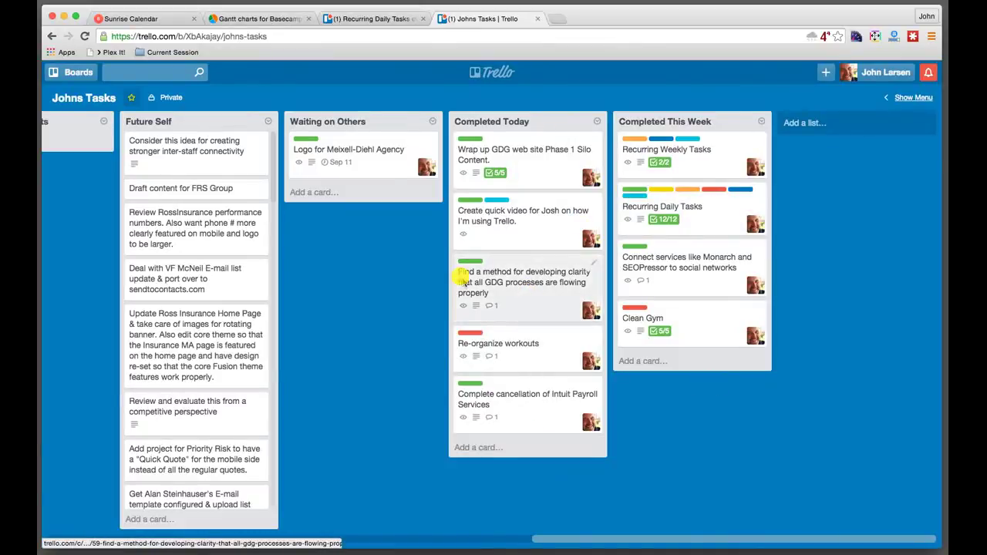
pyautogui.hscroll(-15, 461, 281)
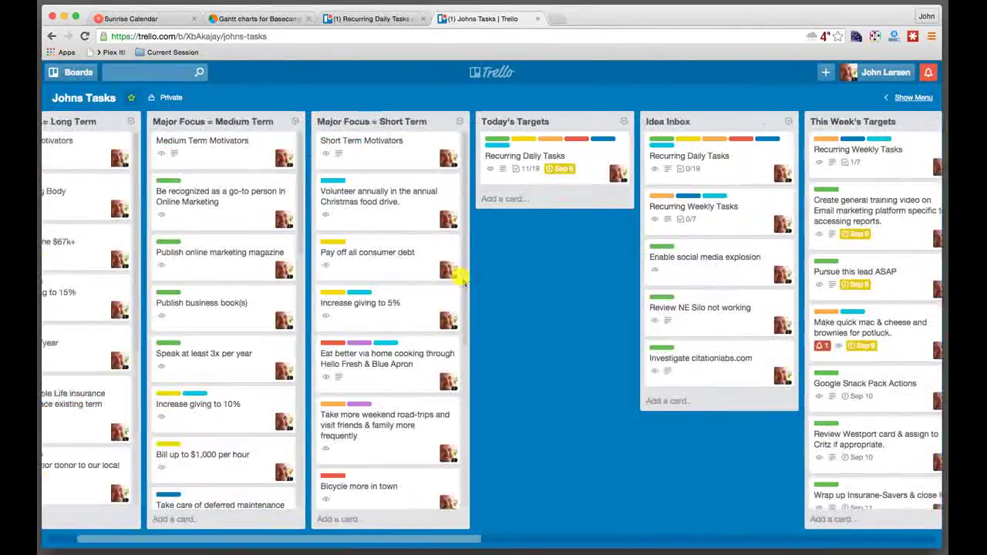
pyautogui.hscroll(-3, 463, 283)
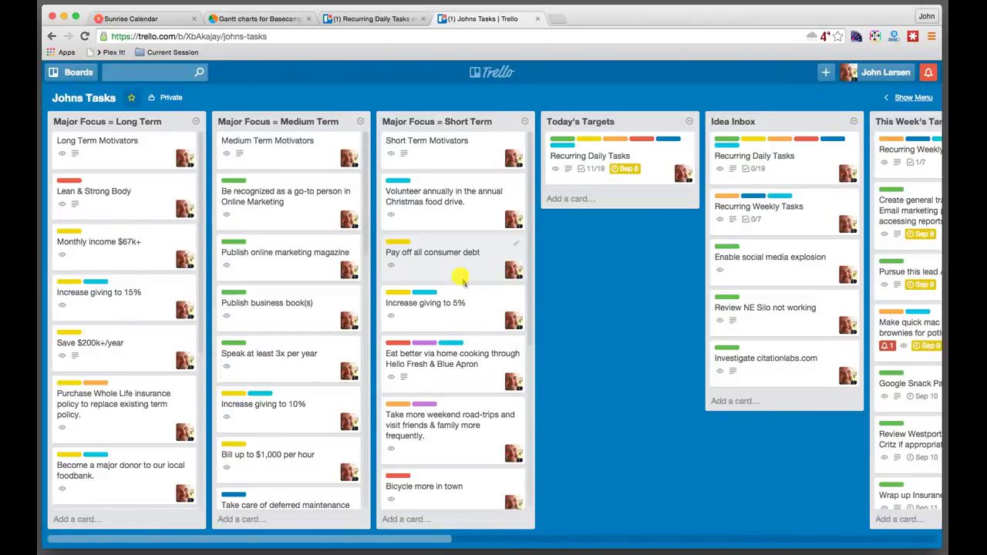
pyautogui.hscroll(10, 463, 282)
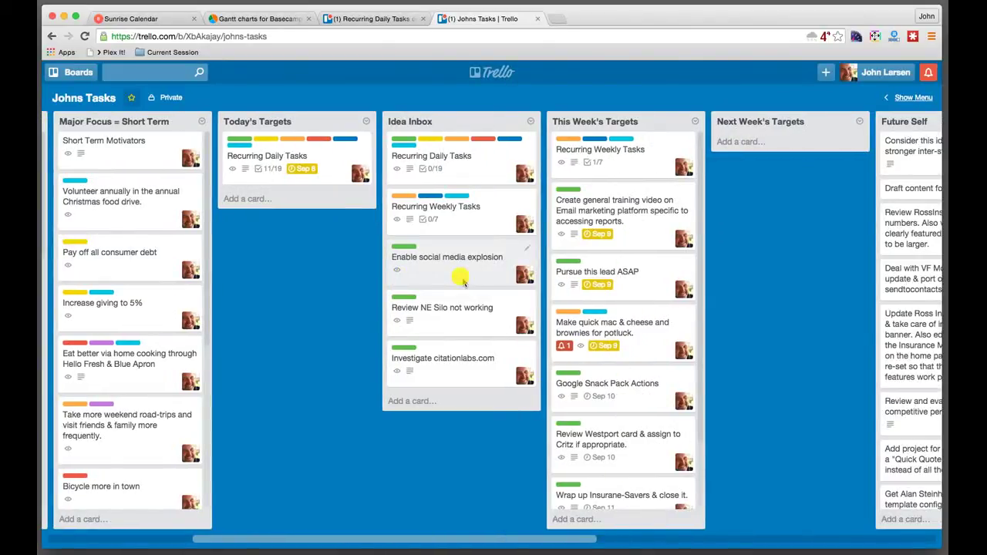
# Move all cards in the Completed Today list to the Completed This Week list.
pyautogui.hscroll(20, 462, 281)
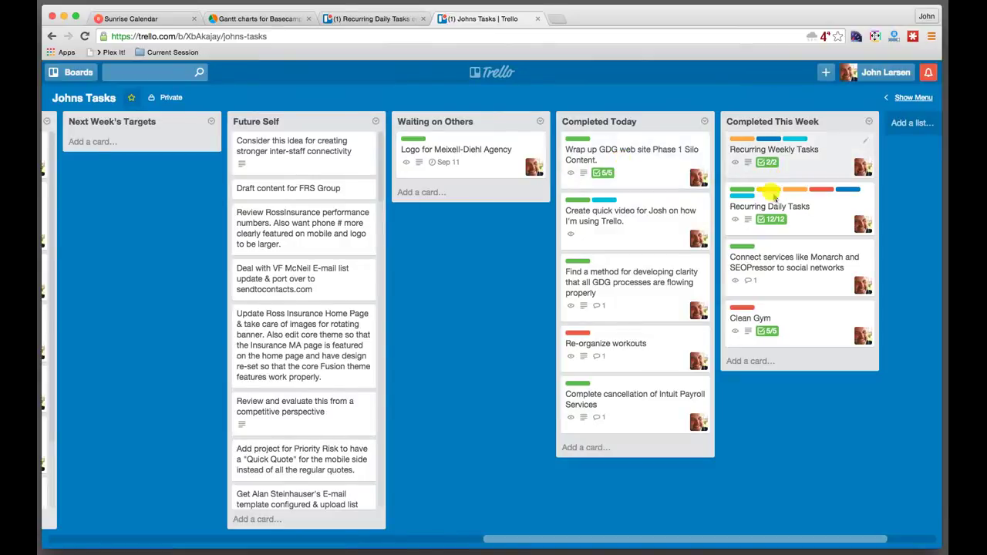
pyautogui.click(705, 123)
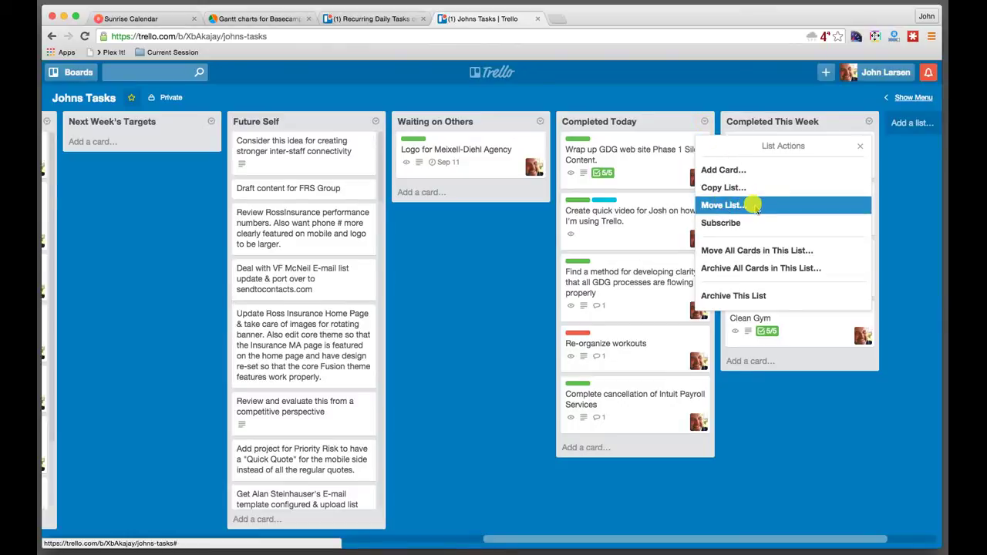
pyautogui.click(773, 252)
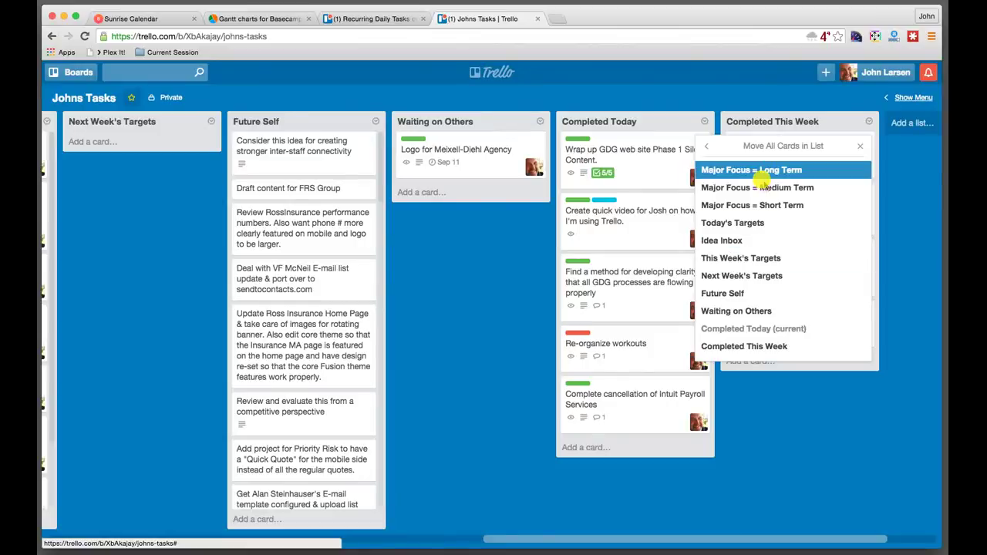
pyautogui.click(743, 346)
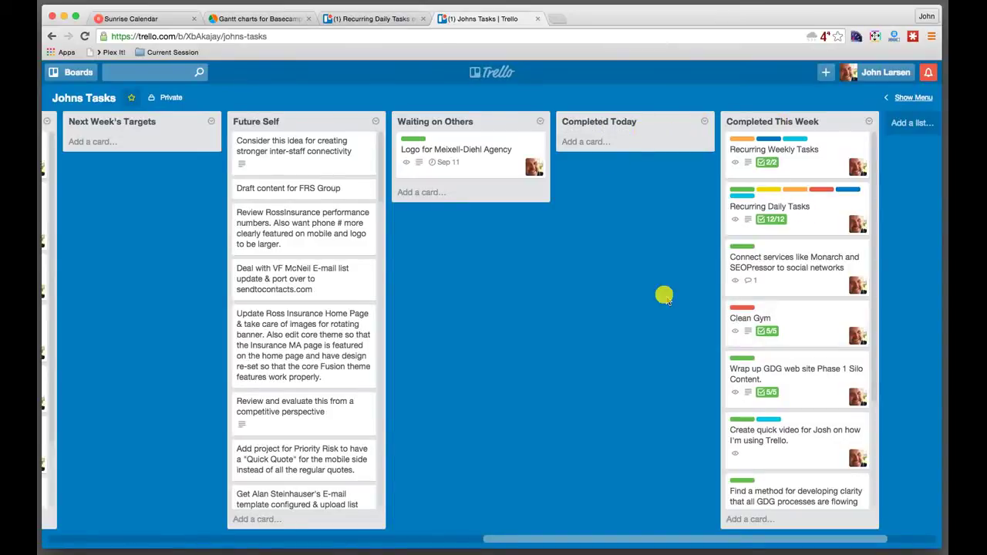
# Move the email marketing training video, Pursue this lead ASAP and mac & cheese potluck cards from This Week's Targets to Today's Targets.
pyautogui.hscroll(-5, 659, 293)
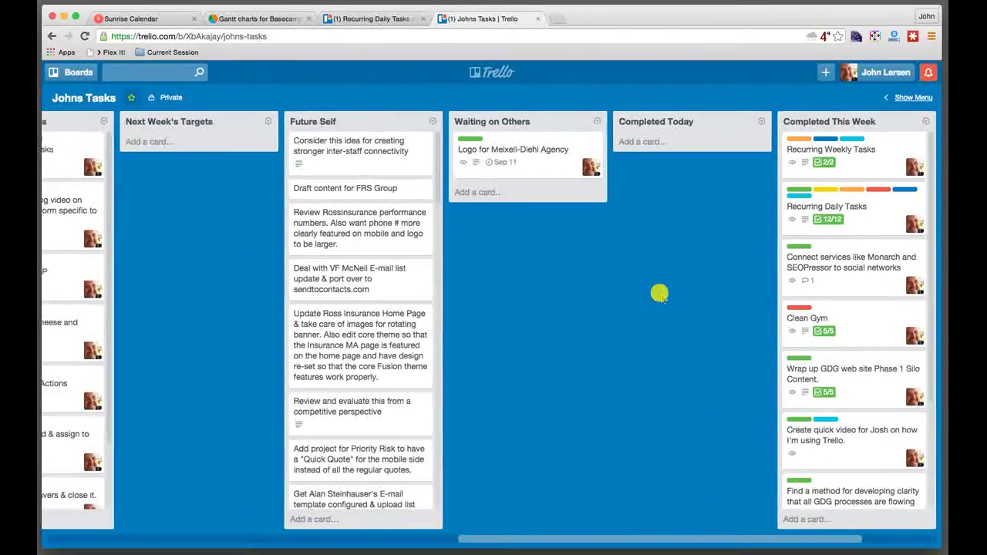
pyautogui.hscroll(-4, 659, 293)
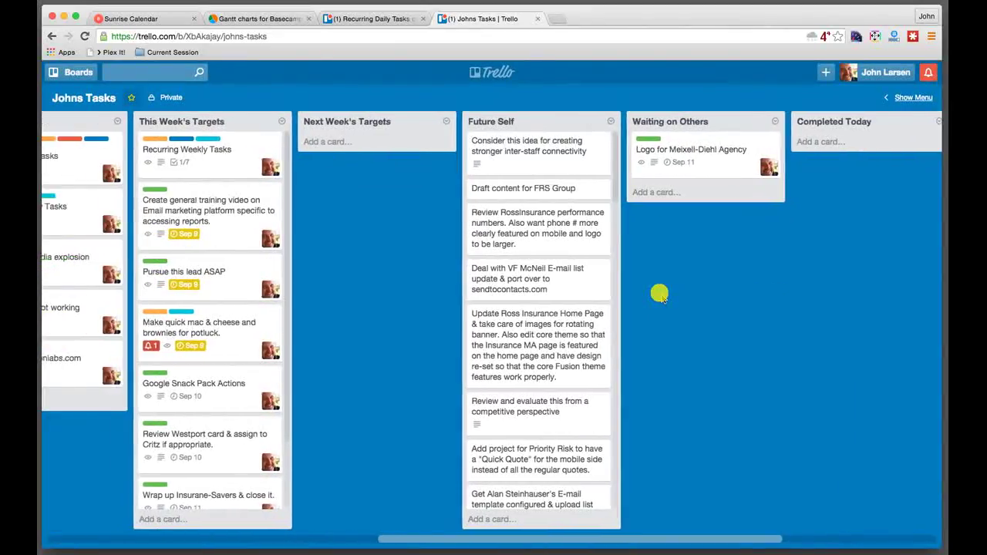
pyautogui.hscroll(-1, 659, 293)
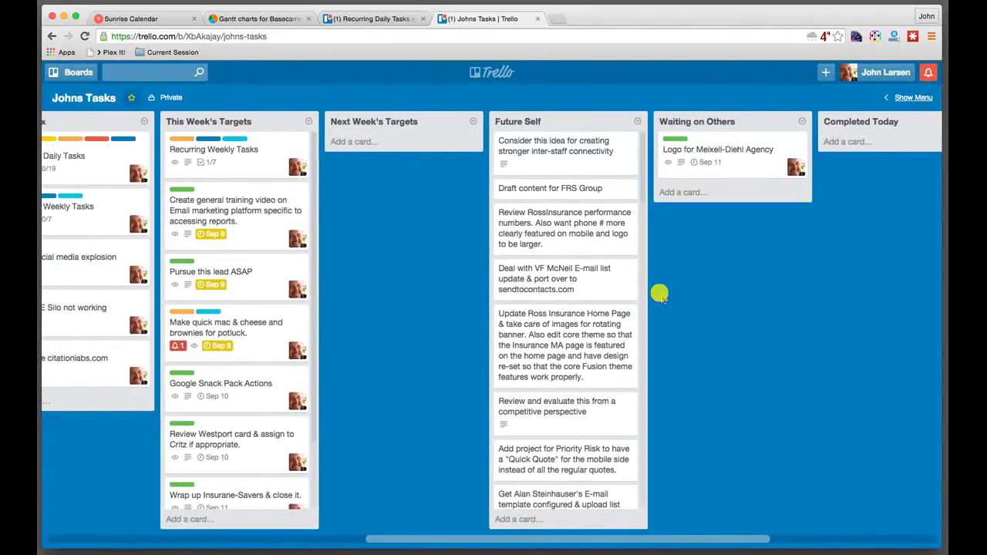
pyautogui.hscroll(-10, 659, 293)
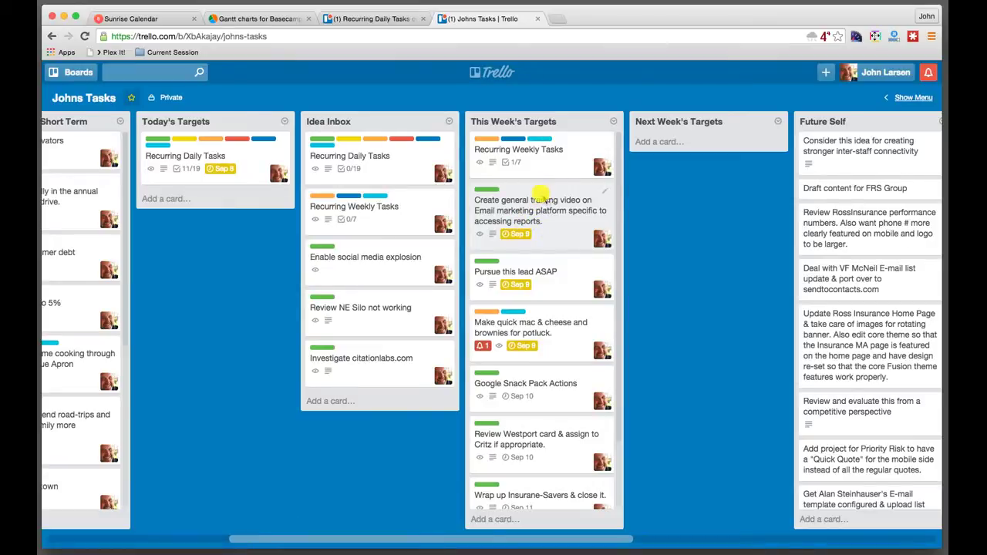
pyautogui.moveTo(542, 194); pyautogui.dragTo(214, 228)
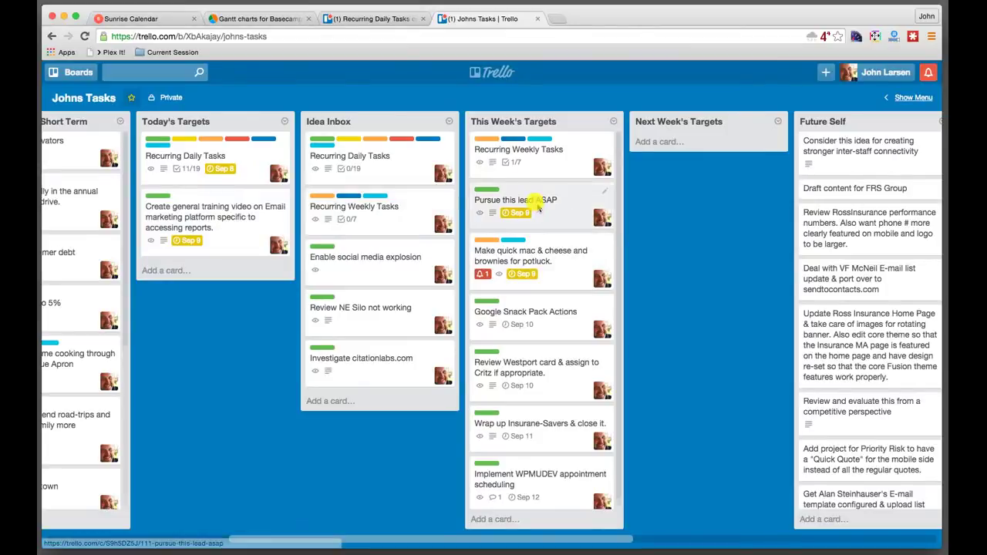
pyautogui.moveTo(532, 202); pyautogui.dragTo(206, 293)
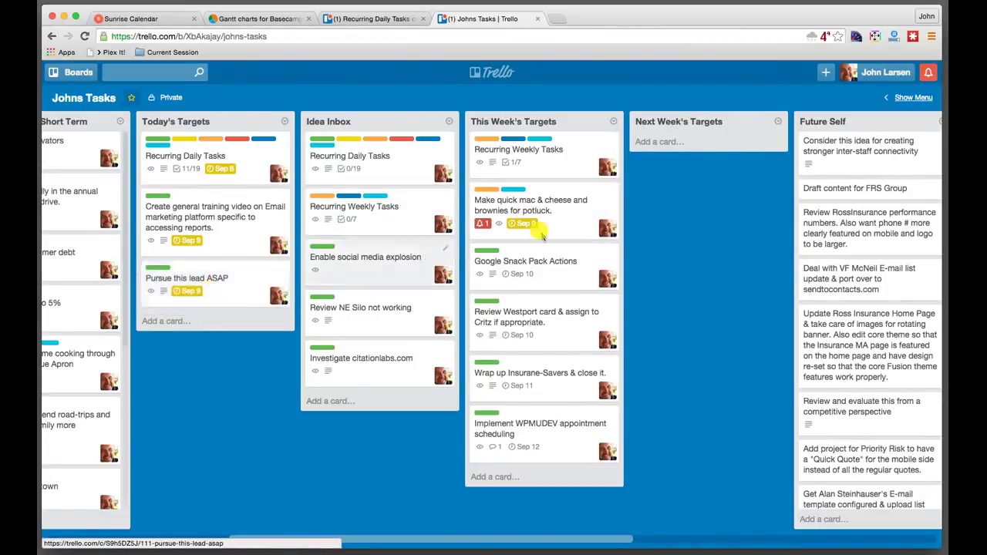
pyautogui.moveTo(555, 205); pyautogui.dragTo(266, 339)
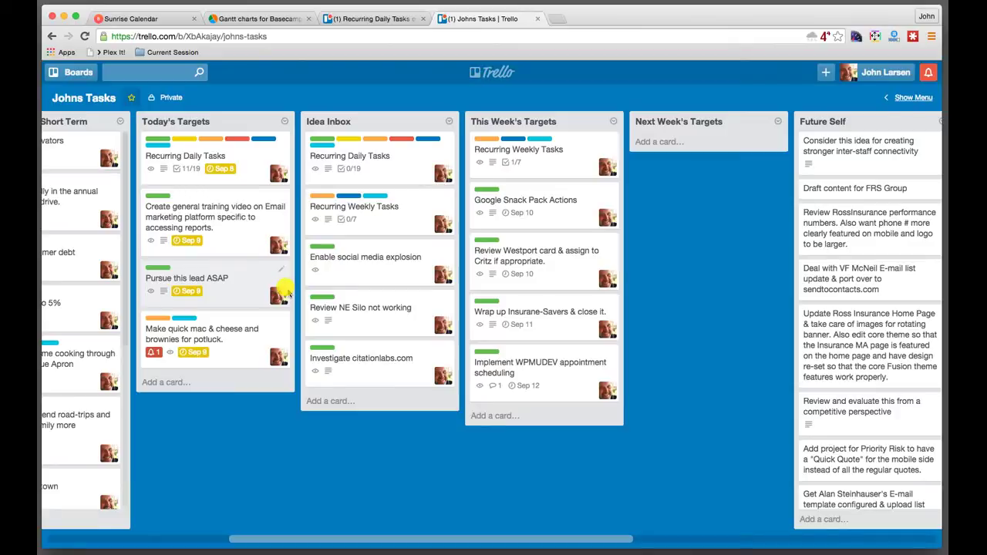
# Compare the cards in Today's Targets, Idea Inbox and This Week's Targets with the goals in the Major Focus lists.
pyautogui.hscroll(-5, 296, 272)
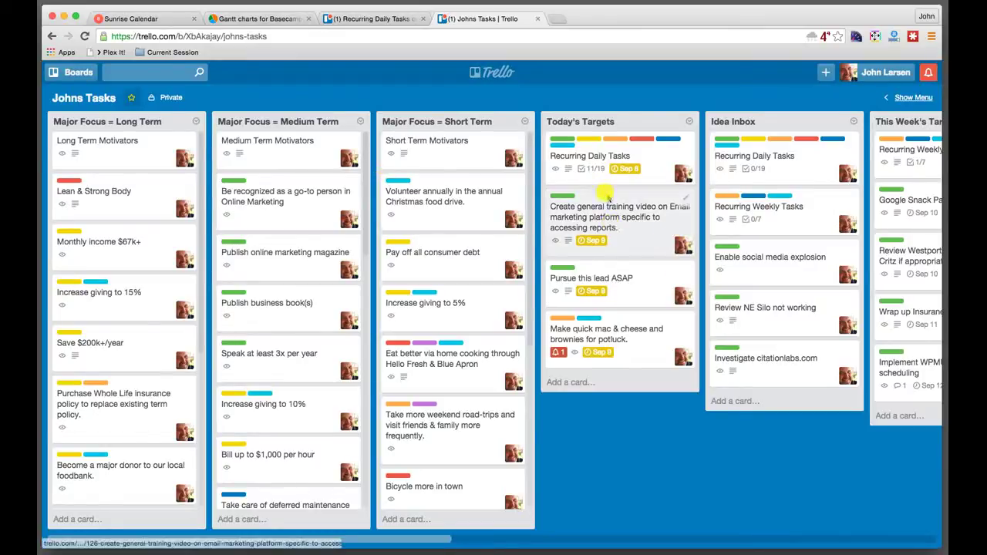
pyautogui.hscroll(3, 663, 279)
pyautogui.hscroll(10, 663, 277)
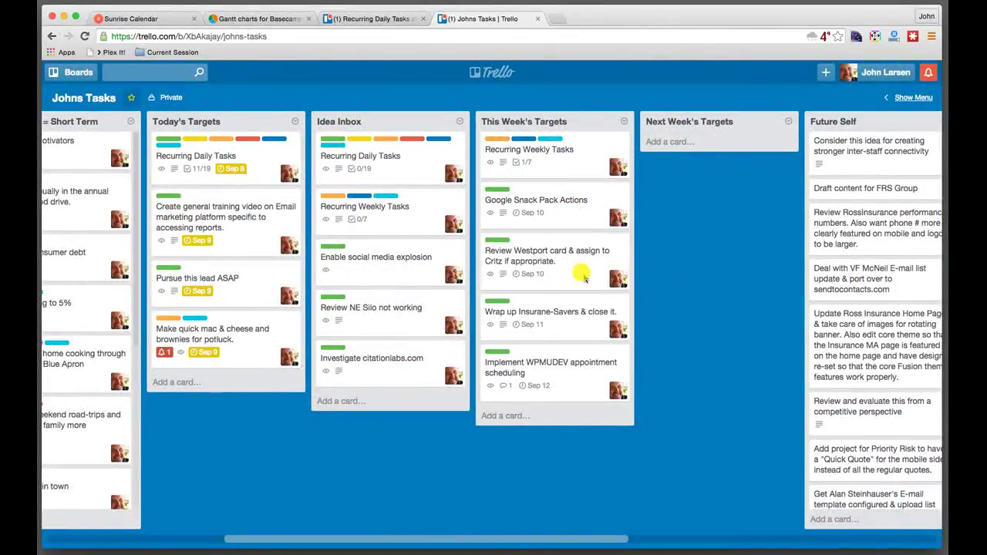
pyautogui.hscroll(-6, 521, 266)
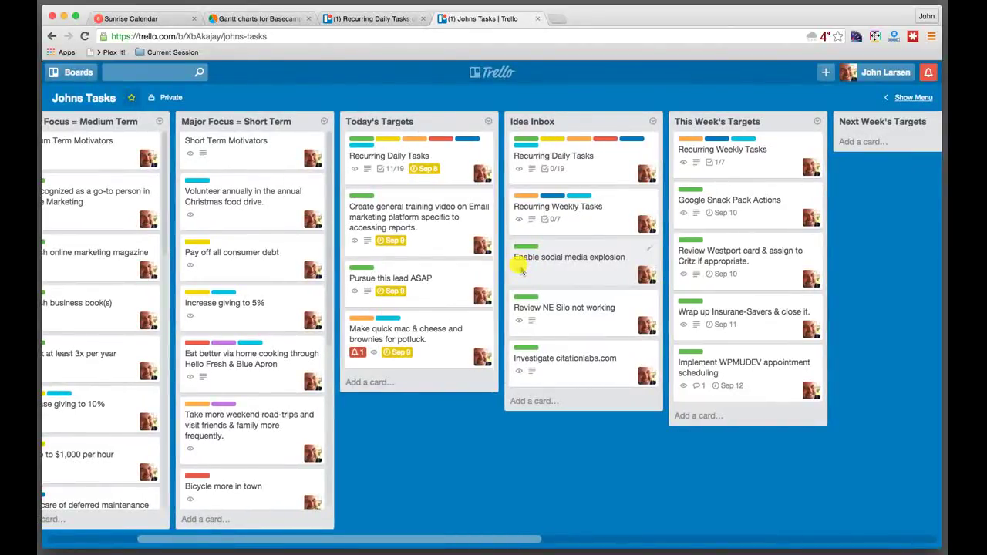
pyautogui.hscroll(-5, 521, 267)
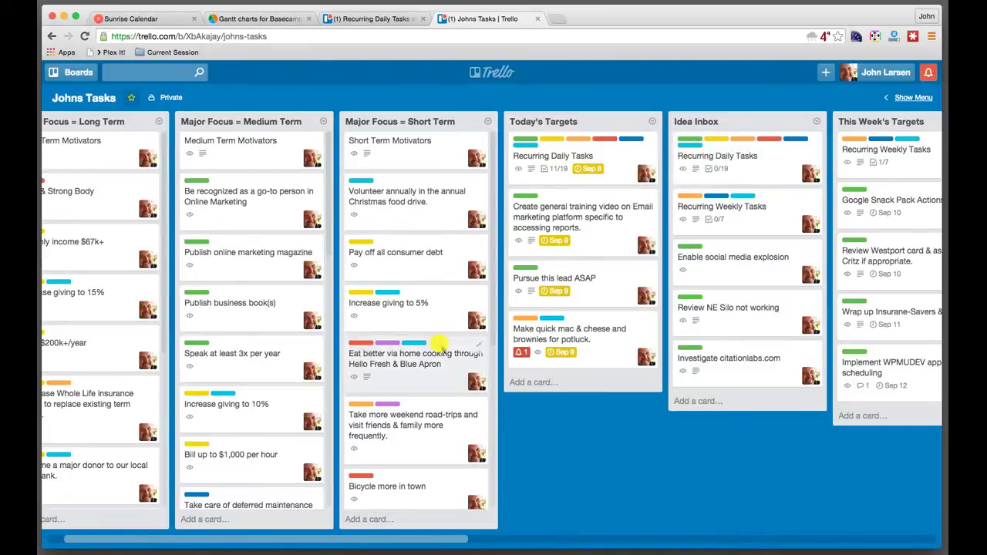
pyautogui.hscroll(-1, 393, 346)
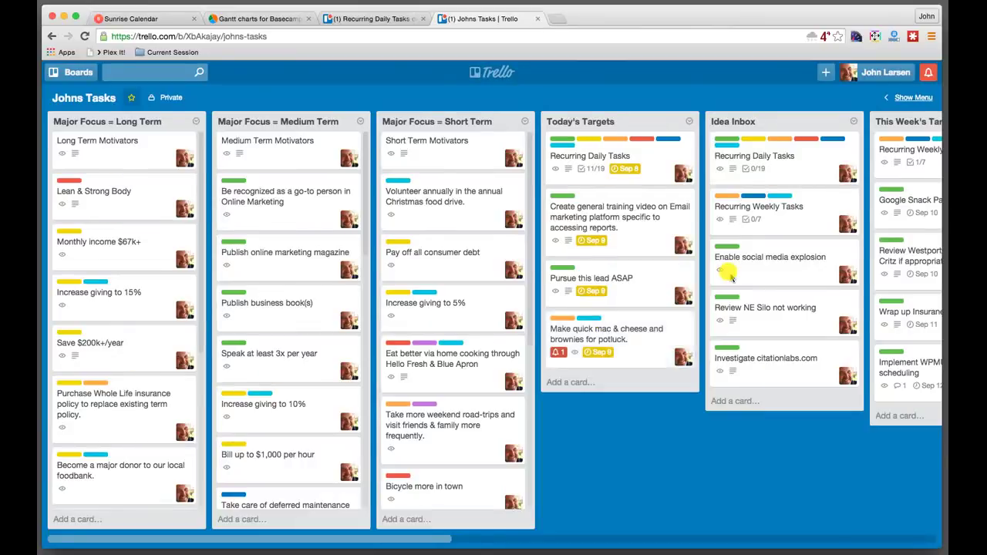
# View the label categories available for the Google Snack Pack Actions card in This Week's Targets, and return to the Major Focus lists.
pyautogui.hscroll(5, 728, 274)
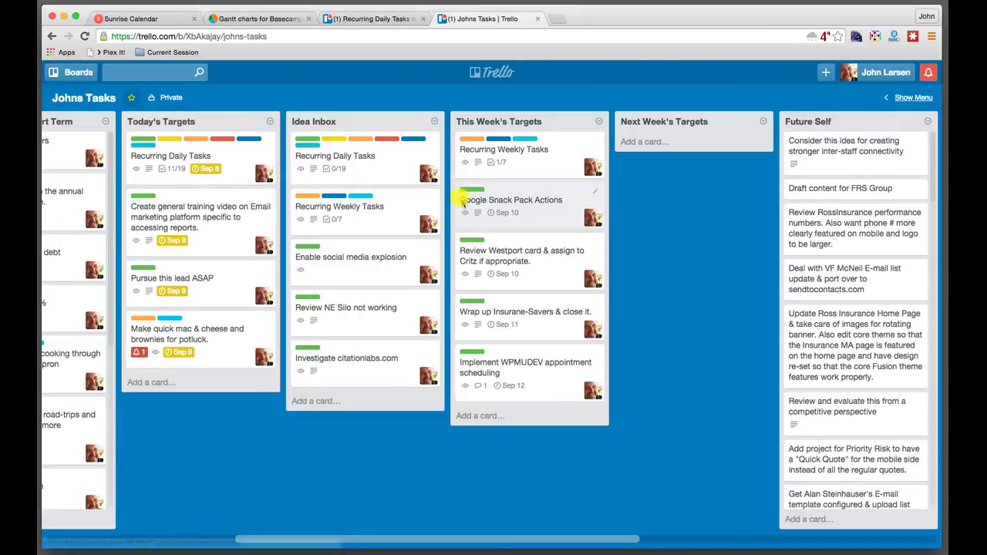
pyautogui.click(598, 197)
pyautogui.click(652, 192)
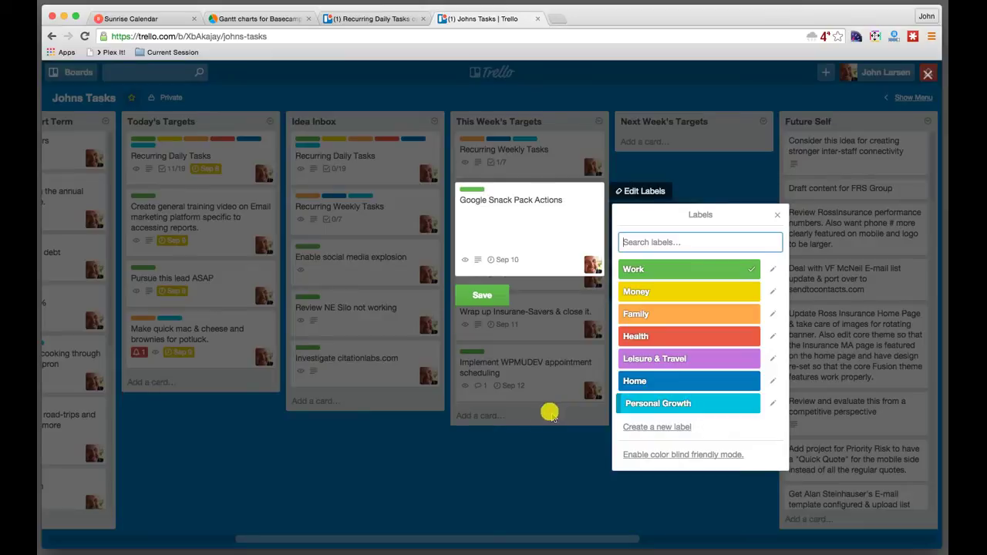
pyautogui.click(533, 444)
pyautogui.click(631, 441)
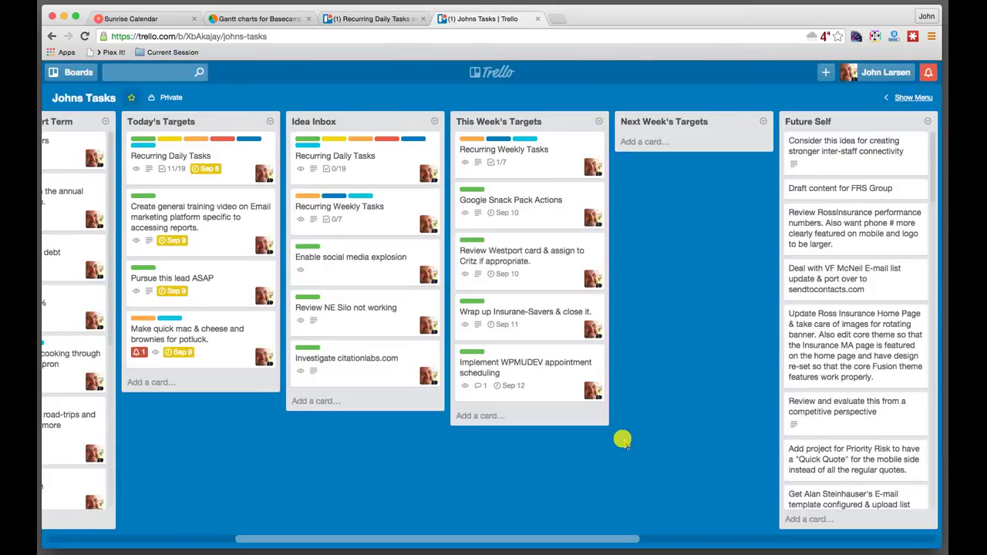
pyautogui.hscroll(-5, 351, 266)
pyautogui.hscroll(-5, 553, 339)
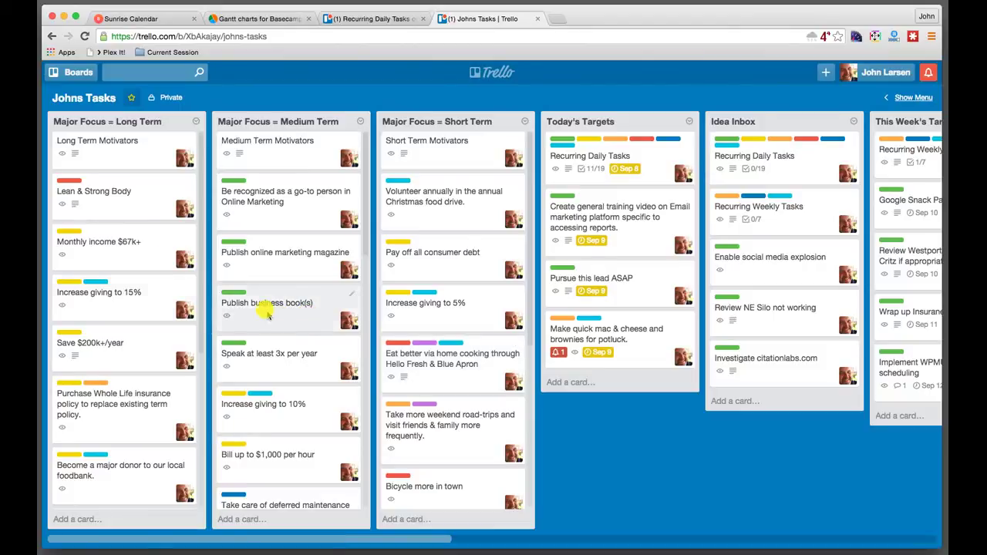
# Show the quick-edit options, including Copy, for the Recurring Daily Tasks card in Idea Inbox, and close them without changes.
pyautogui.hscroll(5, 372, 414)
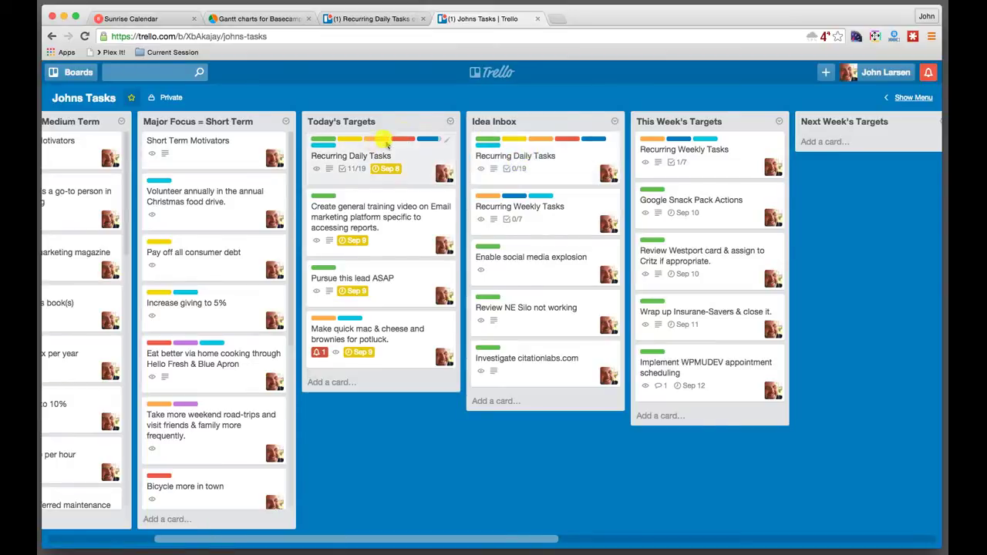
pyautogui.click(616, 143)
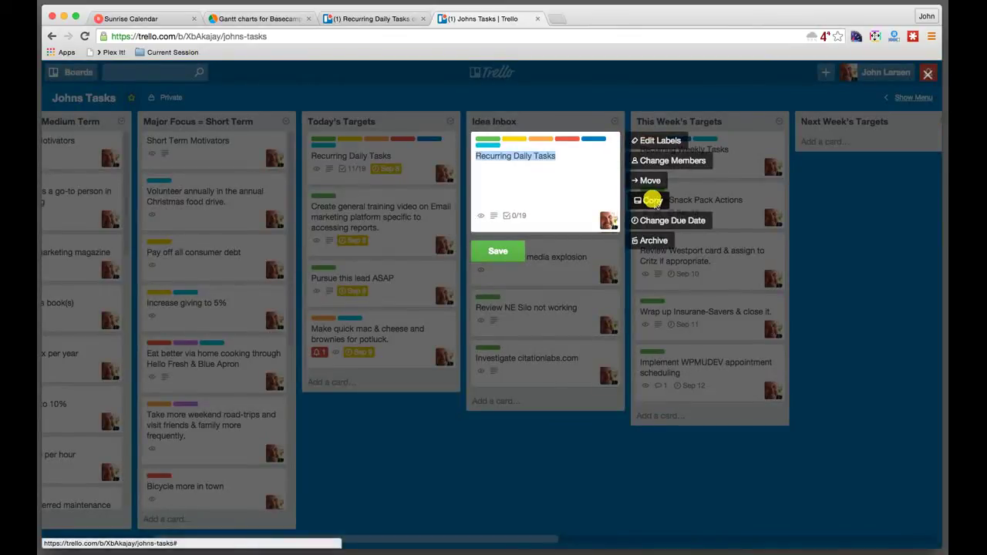
pyautogui.press('Escape')
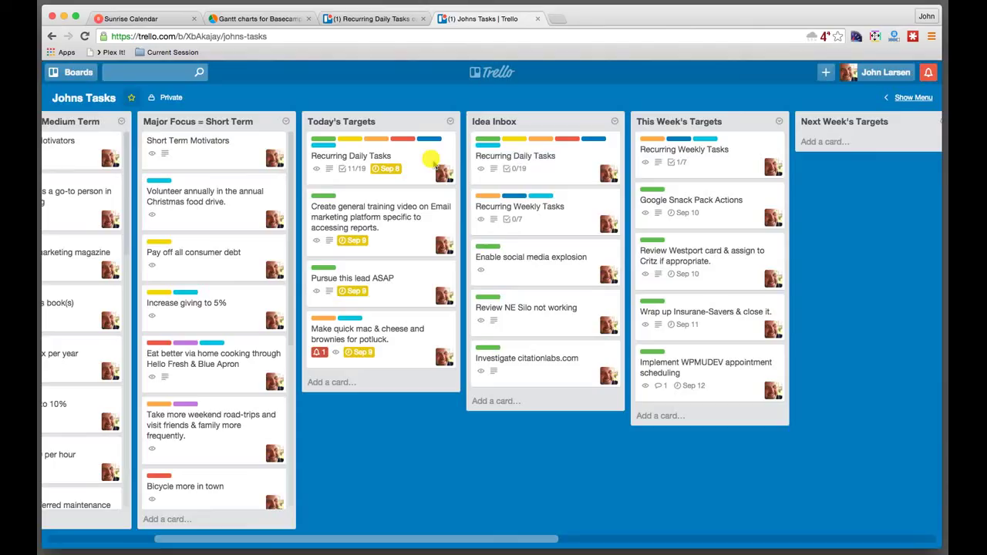
# Review the Daily Tasks checklist and details of the Recurring Daily Tasks card in Today's Targets, and close the card.
pyautogui.click(388, 173)
pyautogui.scroll(-4, 468, 247)
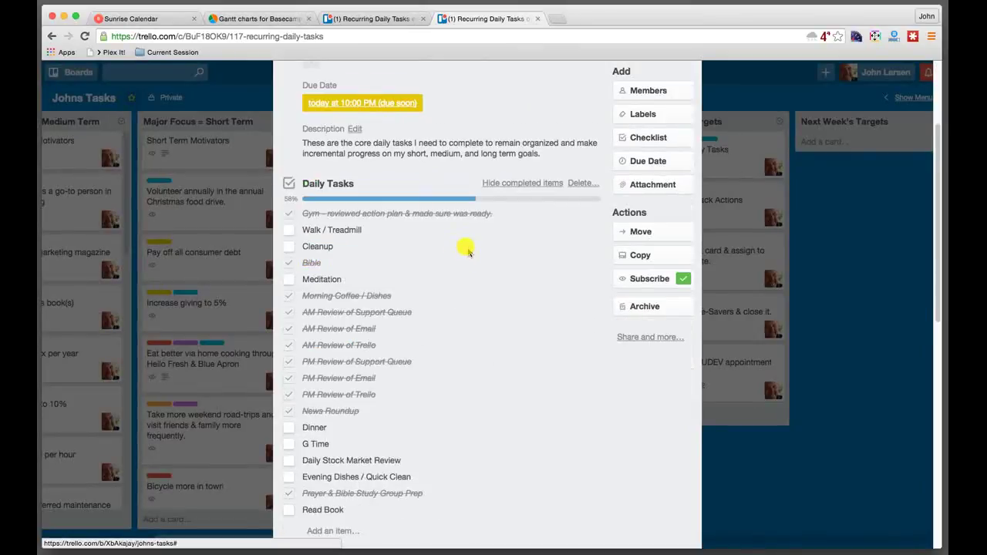
pyautogui.scroll(5, 325, 193)
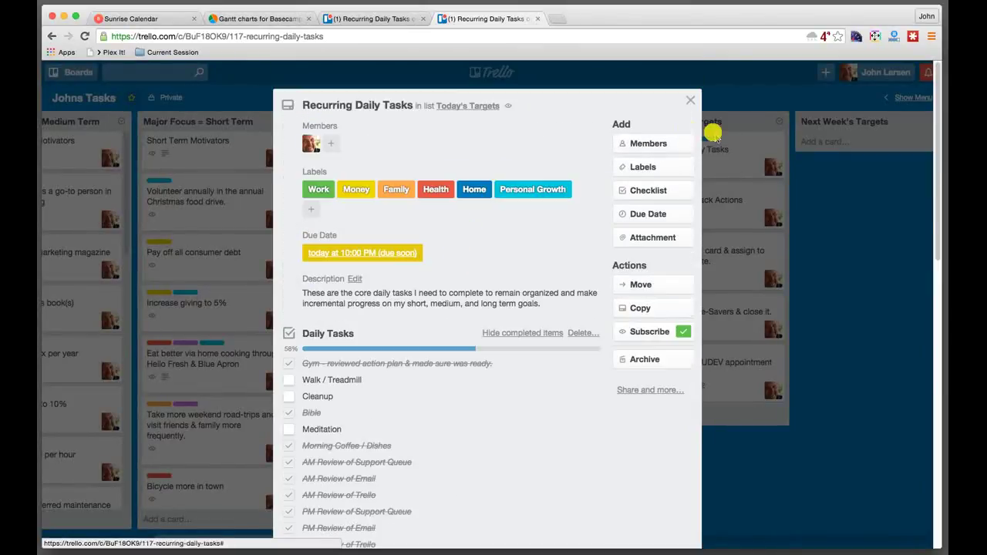
pyautogui.click(690, 100)
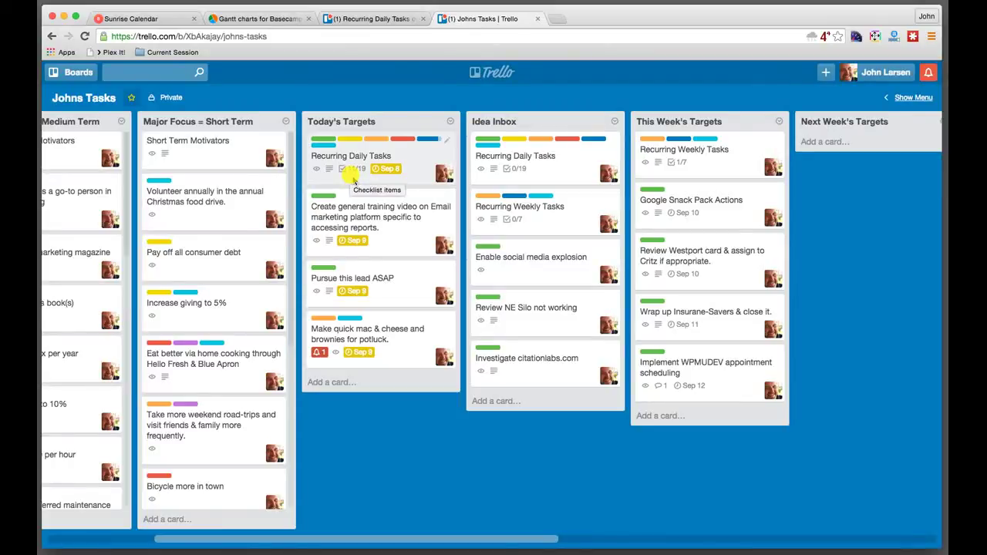
# Show the list actions for Completed This Week, including archiving all its cards, and dismiss them without applying any.
pyautogui.hscroll(10, 353, 177)
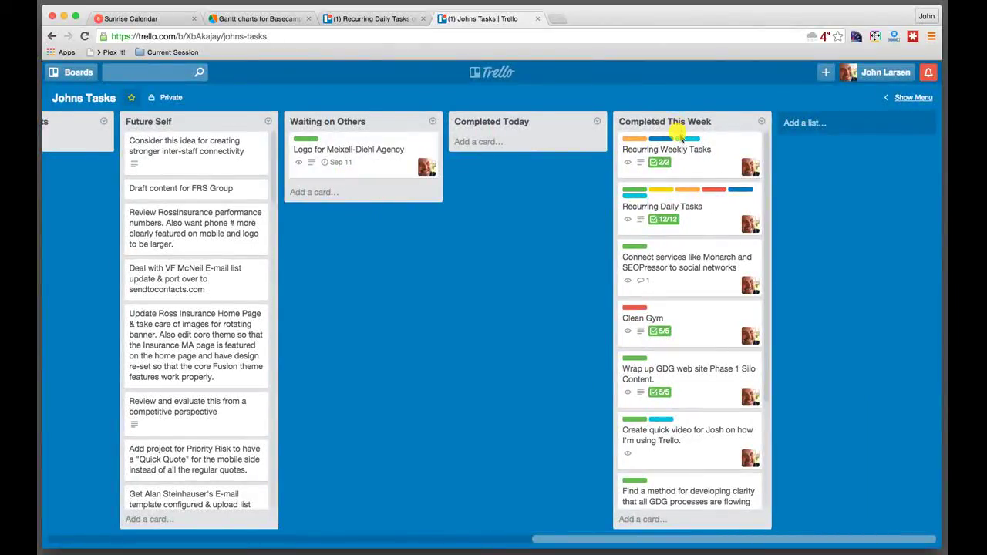
pyautogui.click(762, 122)
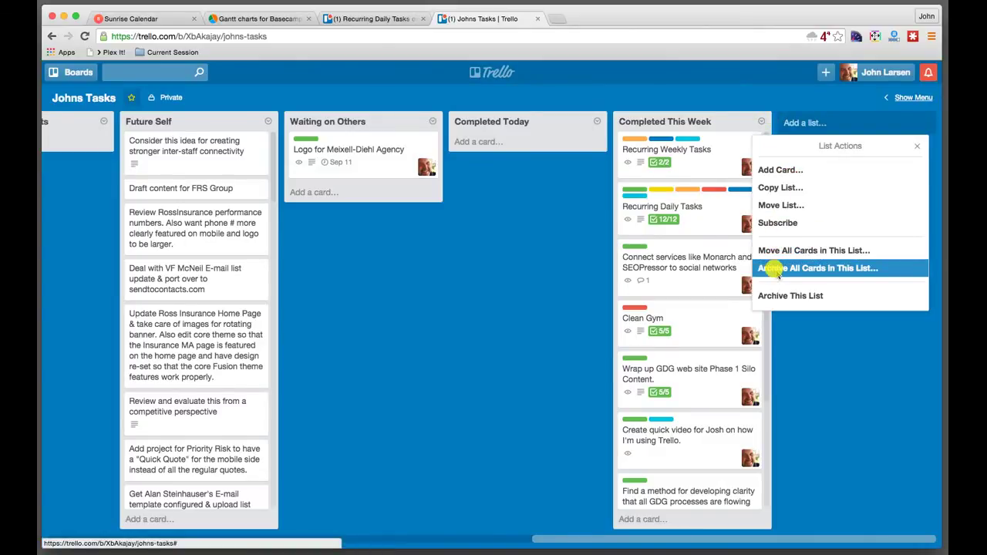
pyautogui.click(594, 257)
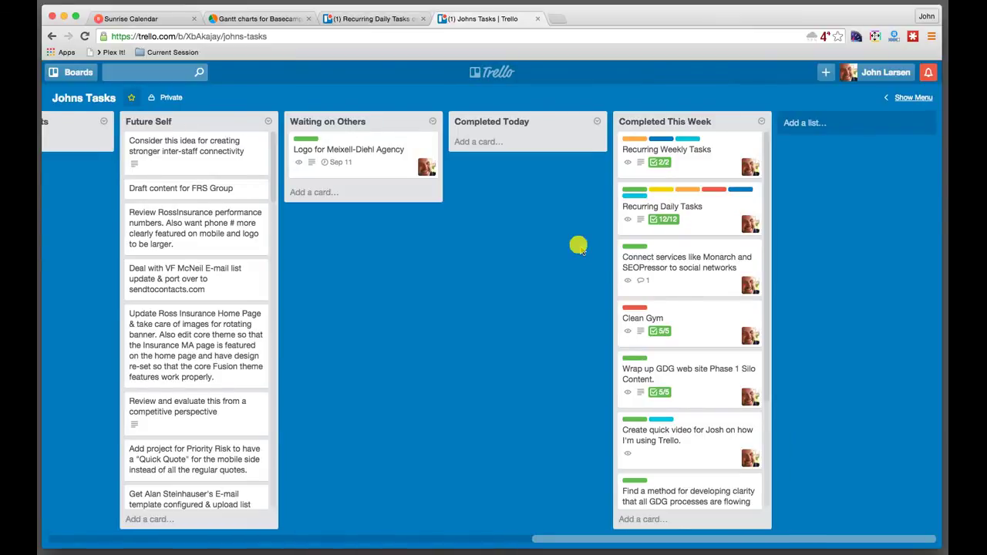
# Look back across the board from Completed Today to the Major Focus lists, and check the due-date status of the training video card.
pyautogui.hscroll(-10, 579, 245)
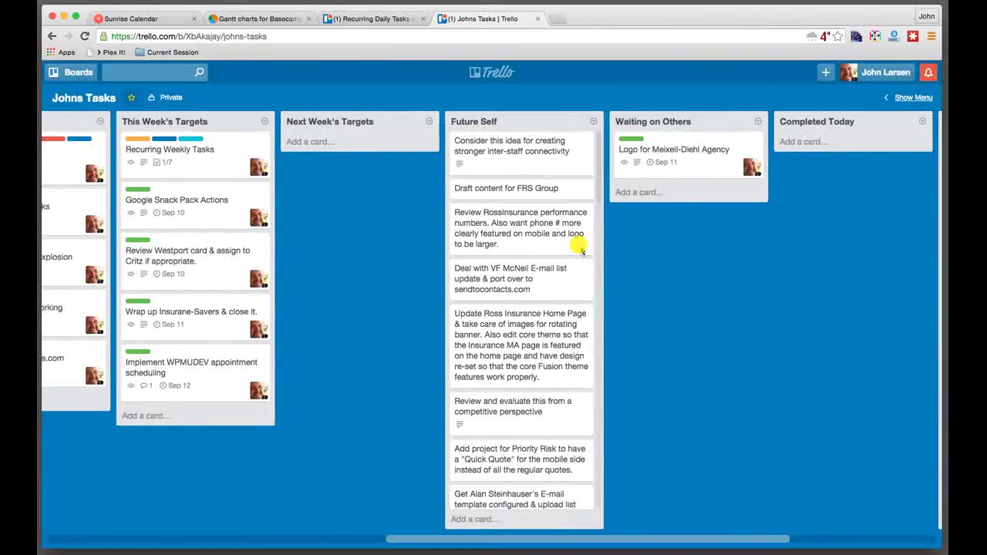
pyautogui.hscroll(-8, 578, 245)
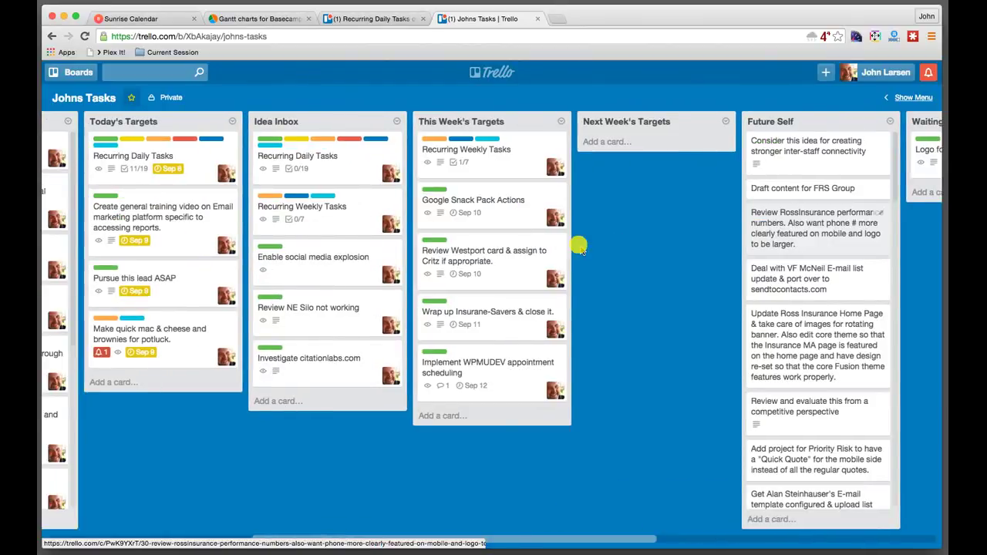
pyautogui.hscroll(-13, 580, 247)
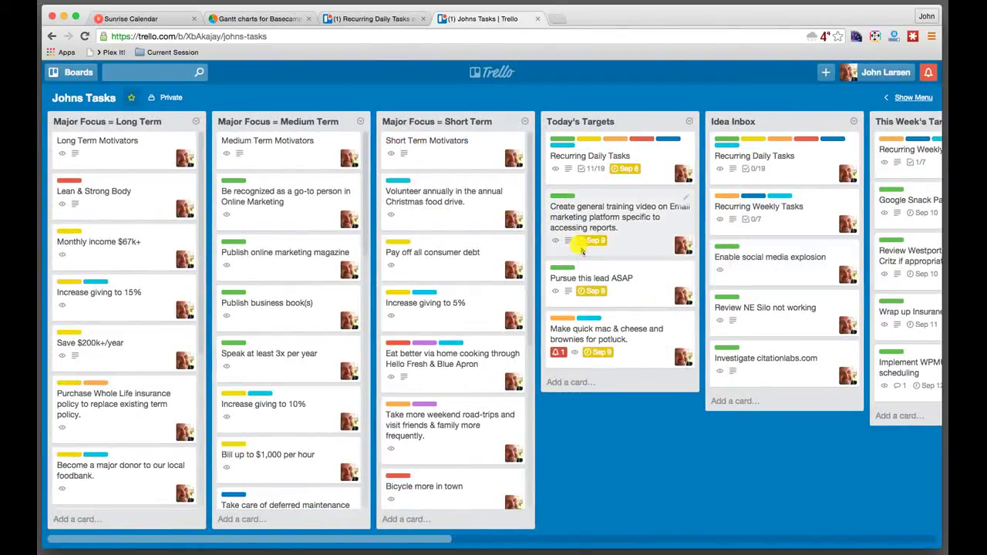
pyautogui.moveTo(582, 251)
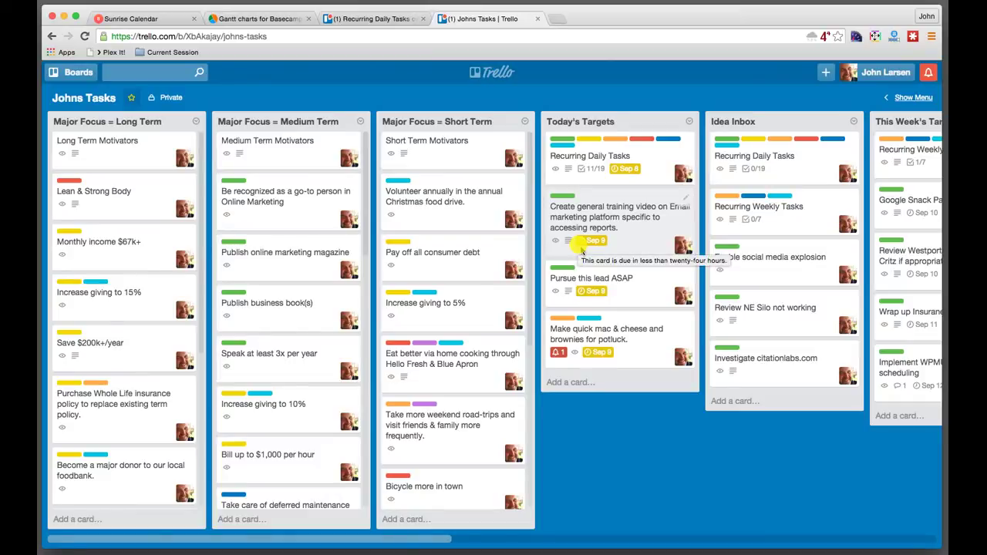